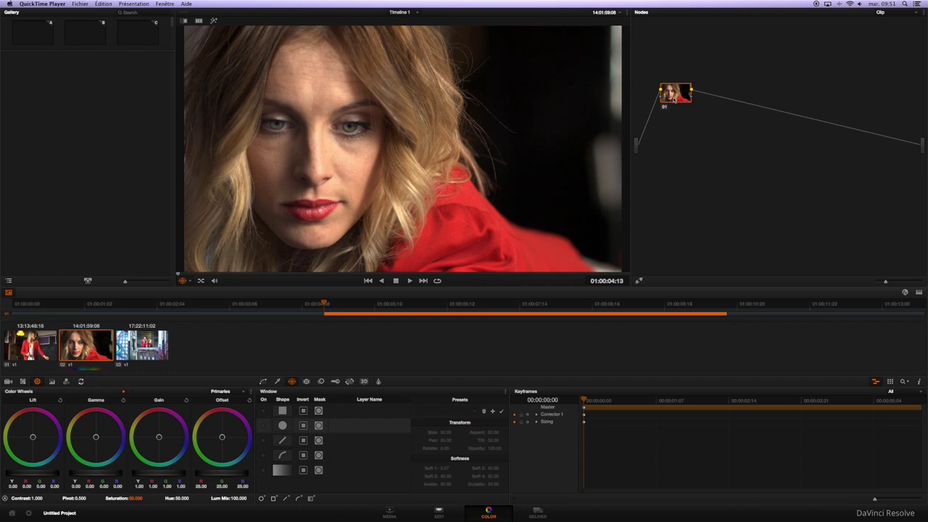
# Bring DaVinci Resolve's Color page with close-up portrait clip 02 to the front
pyautogui.moveTo(675, 100); pyautogui.dragTo(667, 101)
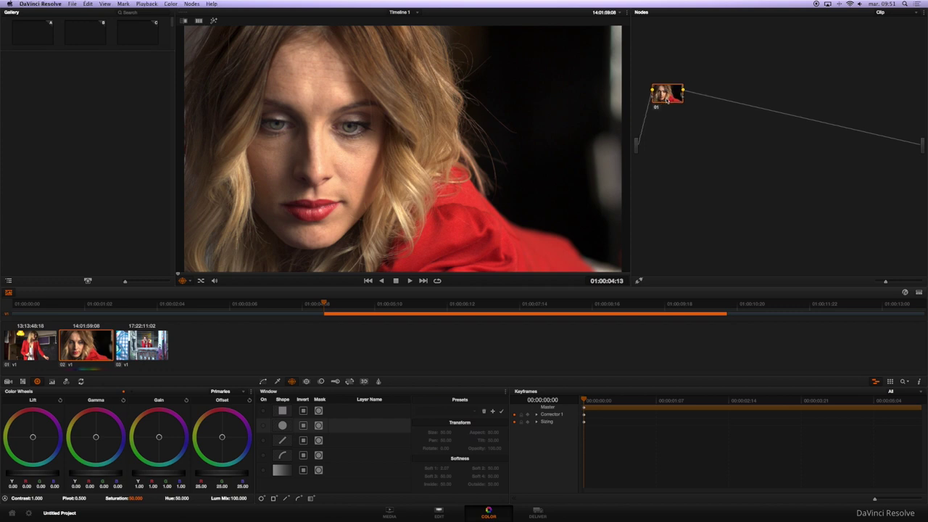
# Add serial node 02 after node 01, delete the extra nodes 03–05, and select node 02
pyautogui.hotkey('alt', 's')
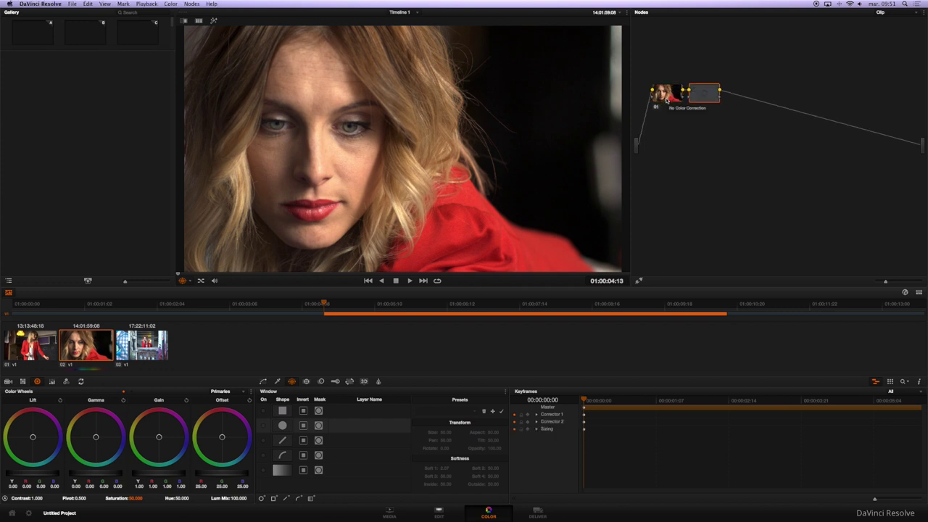
pyautogui.moveTo(696, 94); pyautogui.dragTo(717, 95)
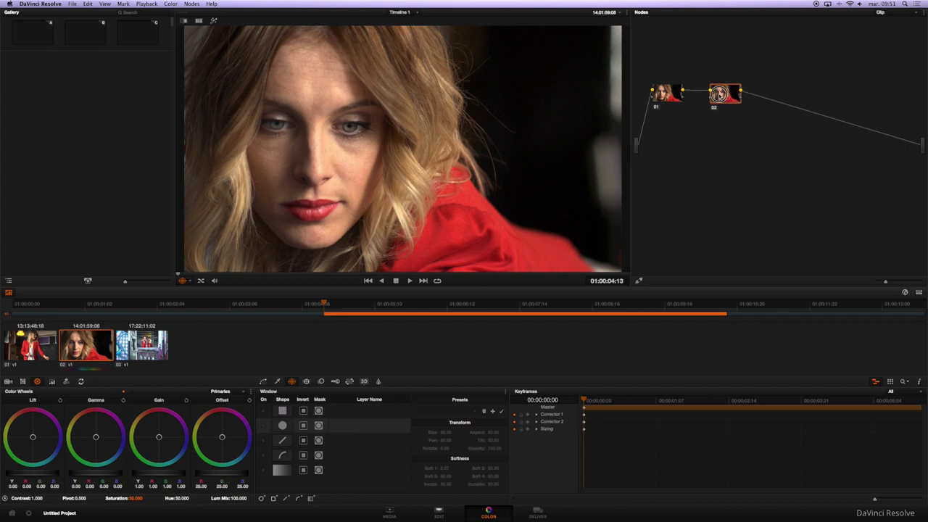
pyautogui.moveTo(722, 96); pyautogui.dragTo(720, 96)
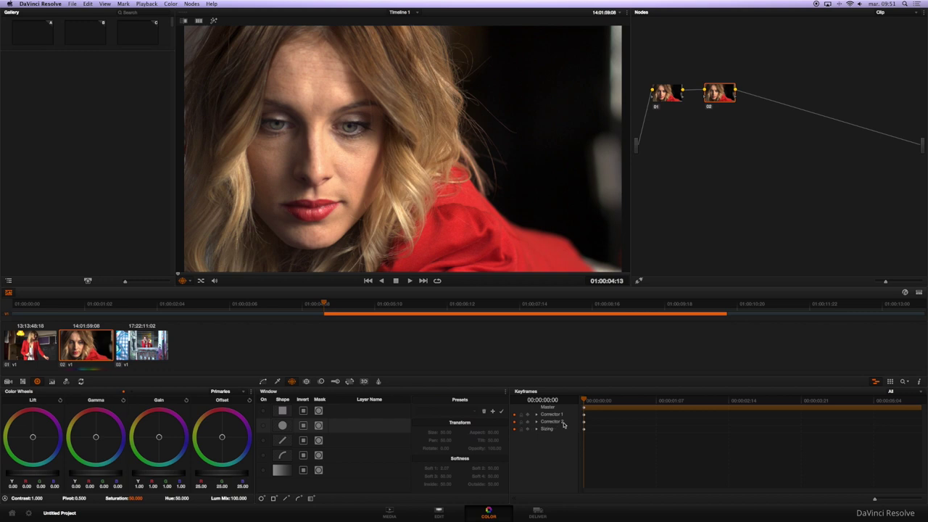
pyautogui.hotkey('alt', 's')
pyautogui.hotkey('alt', 's')
pyautogui.hotkey('alt', 's')
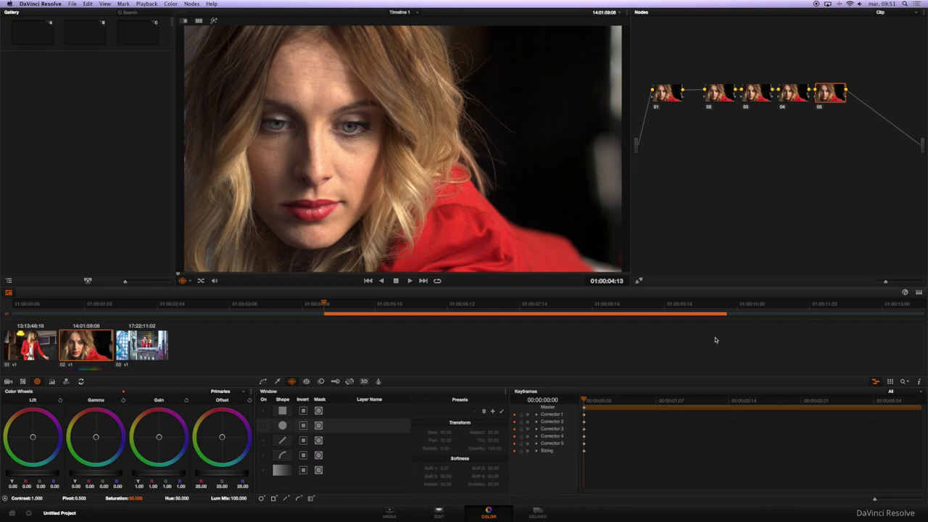
pyautogui.press('Delete')
pyautogui.press('Delete')
pyautogui.press('Delete')
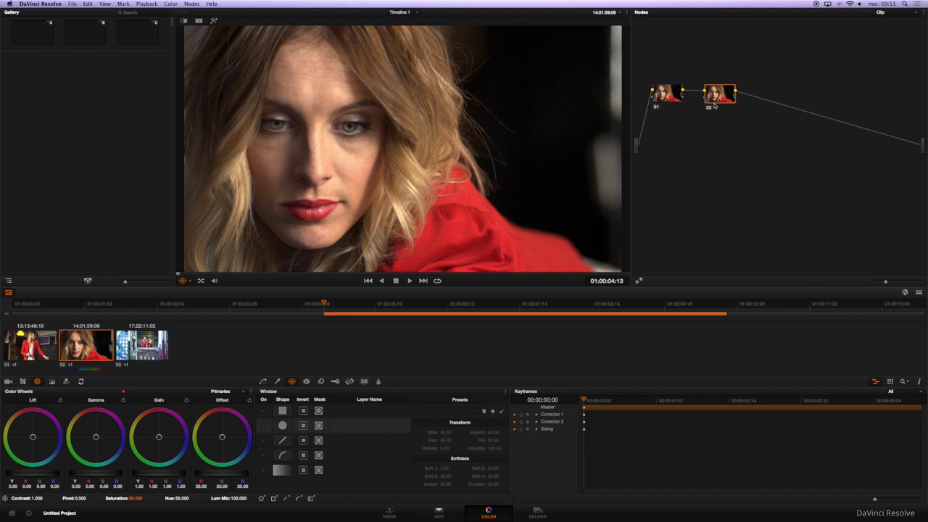
pyautogui.moveTo(717, 100); pyautogui.dragTo(713, 93)
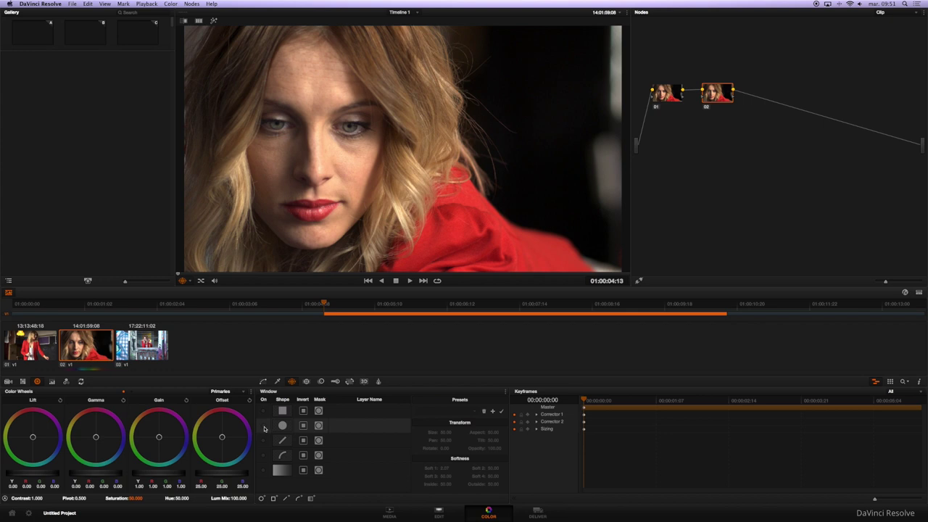
# Enable a Circle window on node 02, then move and shrink it over the left-side eye
pyautogui.click(263, 426)
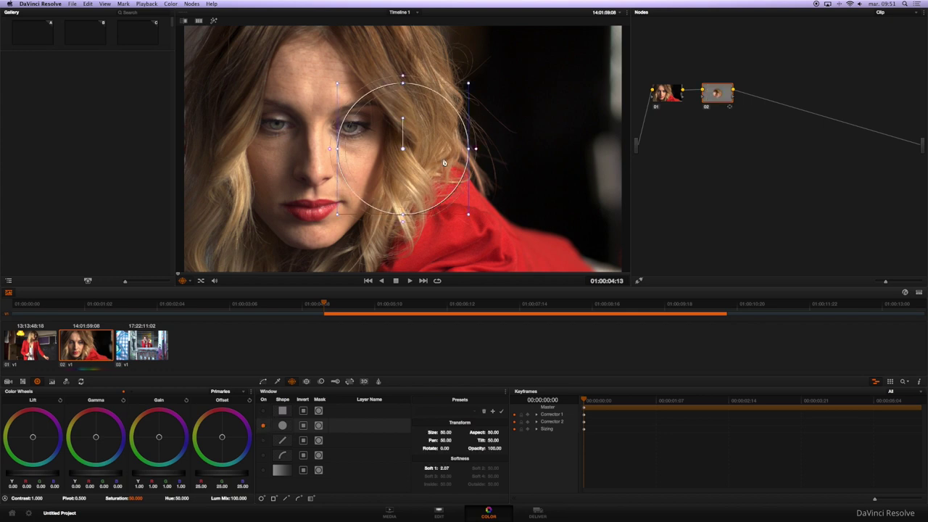
pyautogui.moveTo(438, 156); pyautogui.dragTo(311, 130)
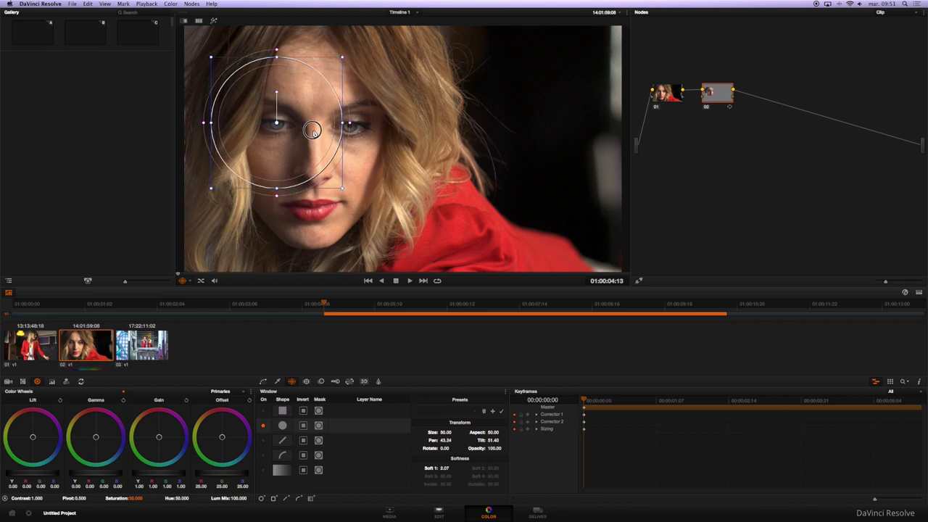
pyautogui.moveTo(342, 188); pyautogui.dragTo(296, 134)
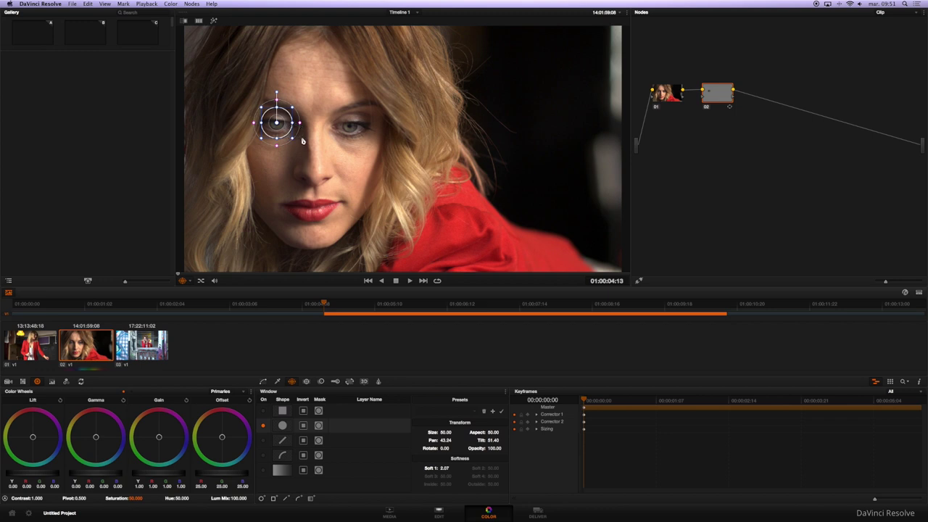
# Track the eye window forward, scrub back to check, and enable keyframing on Corrector 2
pyautogui.click(307, 382)
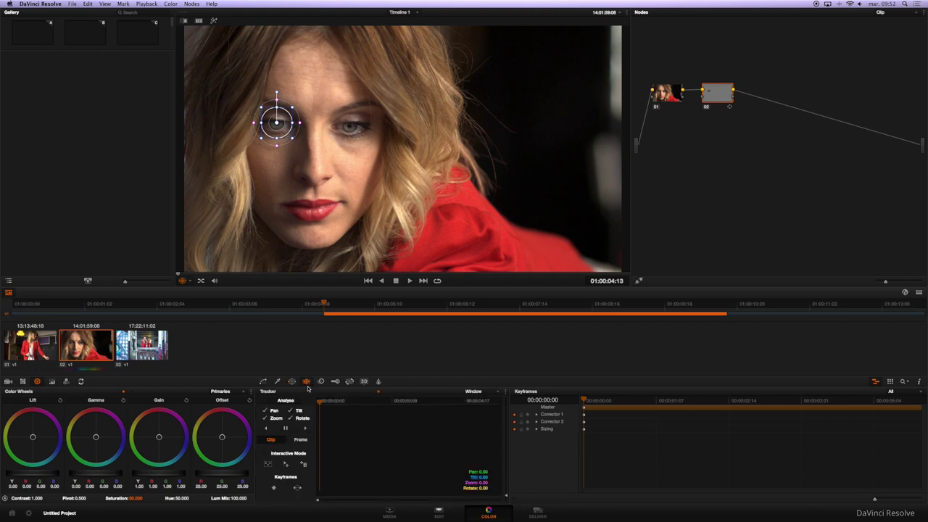
pyautogui.click(307, 428)
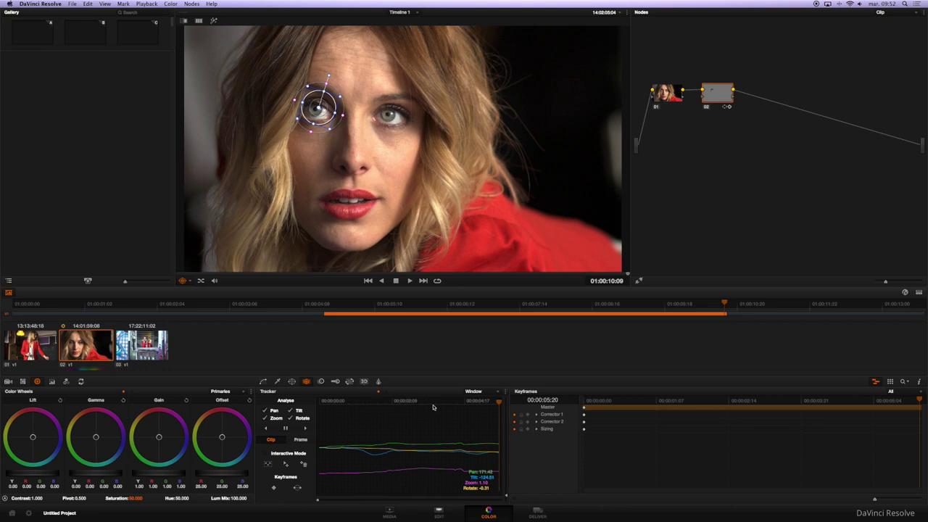
pyautogui.moveTo(393, 400); pyautogui.dragTo(393, 404)
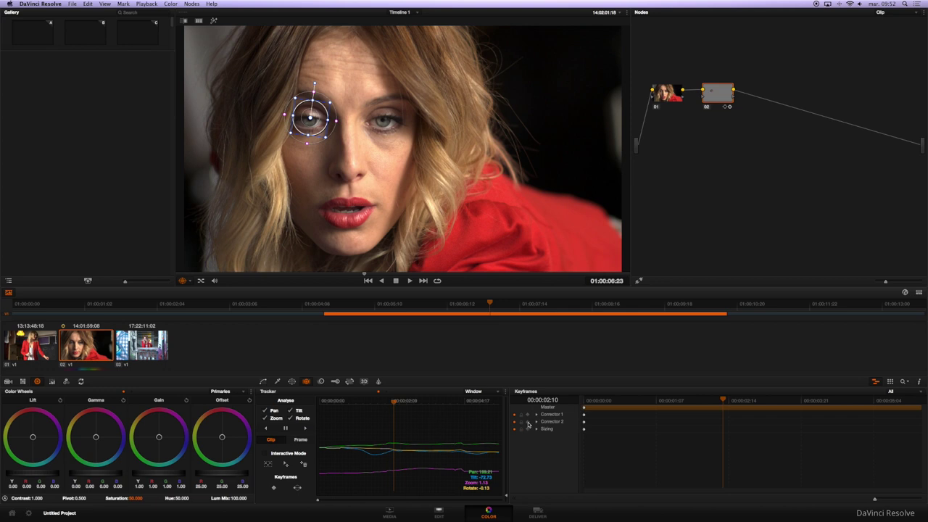
pyautogui.click(528, 423)
# Re-centre the left-eye window on the eye at the current frame, at 01:08 and at 02:18
pyautogui.moveTo(311, 120); pyautogui.dragTo(310, 120)
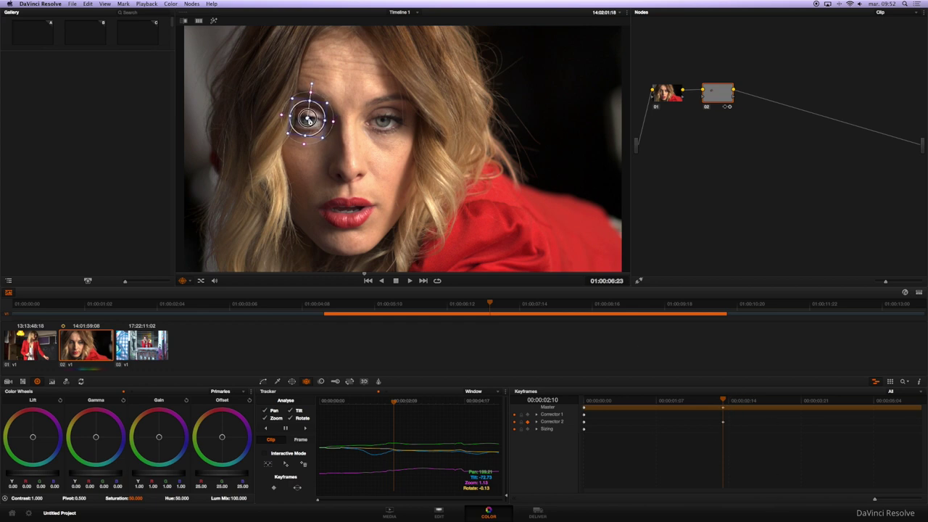
pyautogui.click(720, 401)
pyautogui.moveTo(721, 401); pyautogui.dragTo(663, 400)
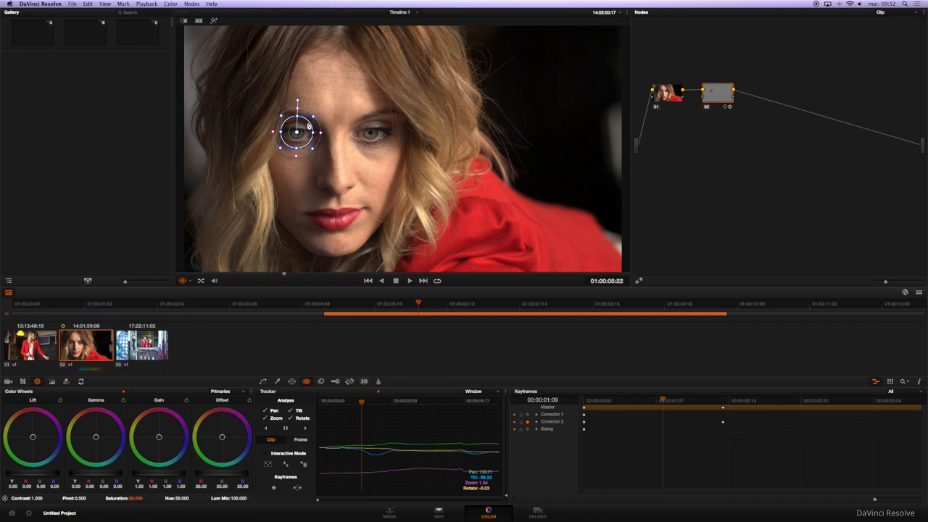
pyautogui.moveTo(297, 134); pyautogui.dragTo(298, 133)
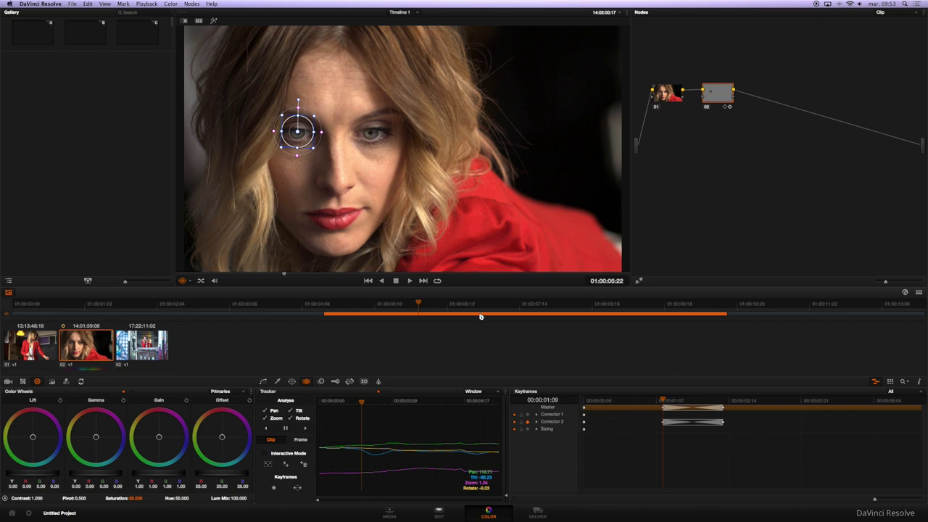
pyautogui.click(672, 399)
pyautogui.moveTo(671, 400); pyautogui.dragTo(743, 401)
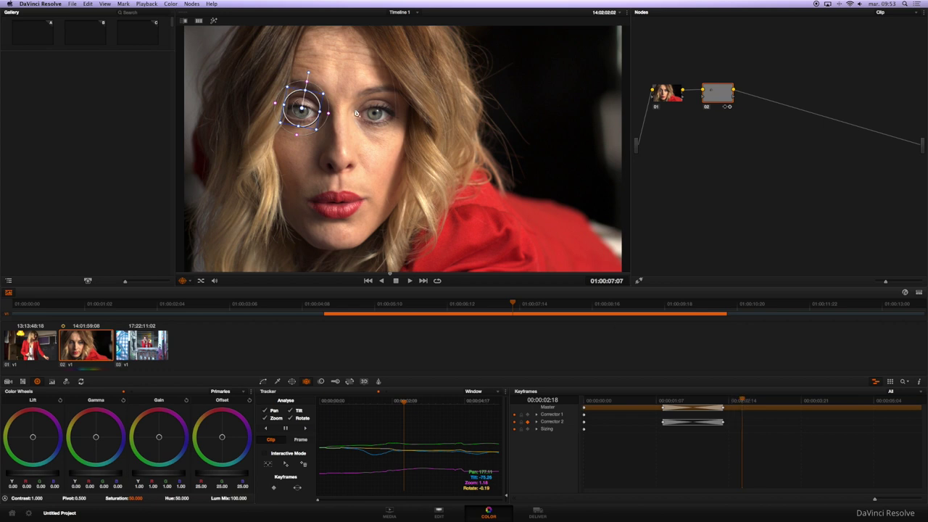
pyautogui.moveTo(305, 109); pyautogui.dragTo(303, 110)
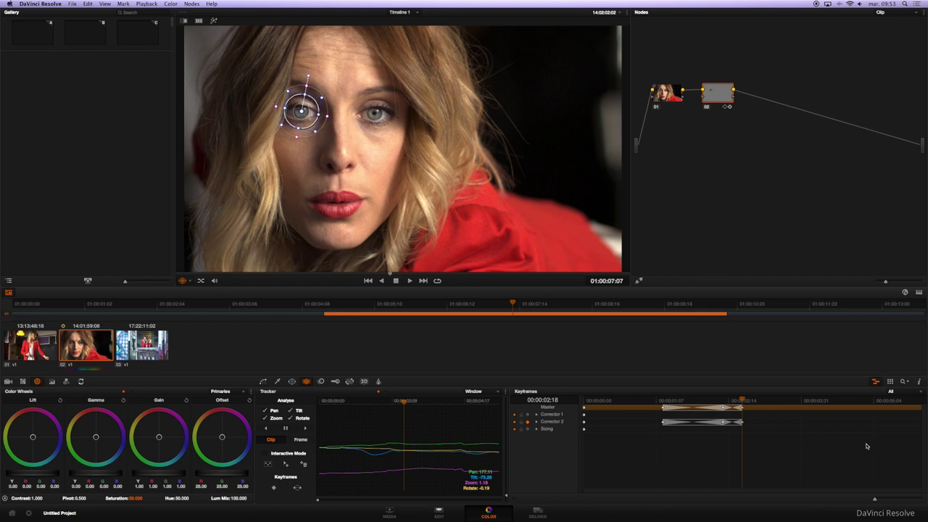
# Keyframe the left-eye window back onto the eye at 03:10, 04:22 and near the clip's end
pyautogui.moveTo(746, 406); pyautogui.dragTo(780, 401)
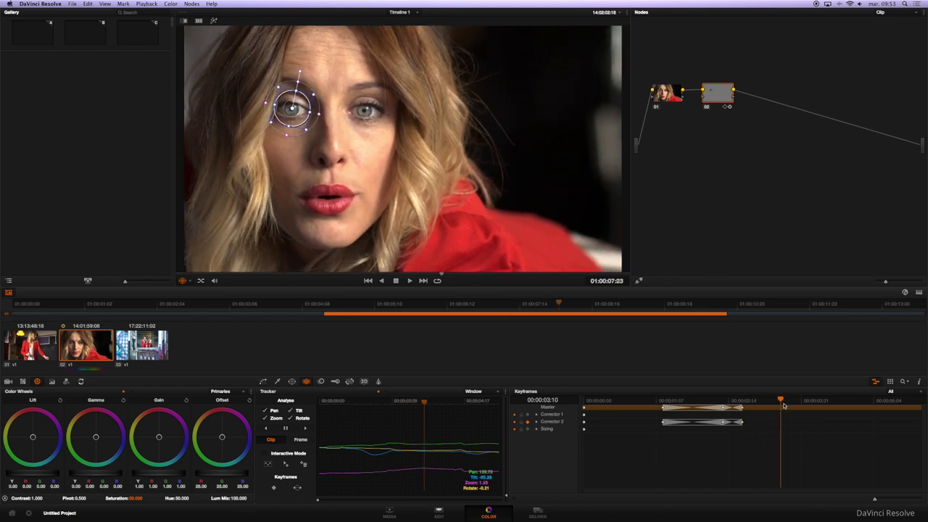
pyautogui.moveTo(292, 109); pyautogui.dragTo(291, 109)
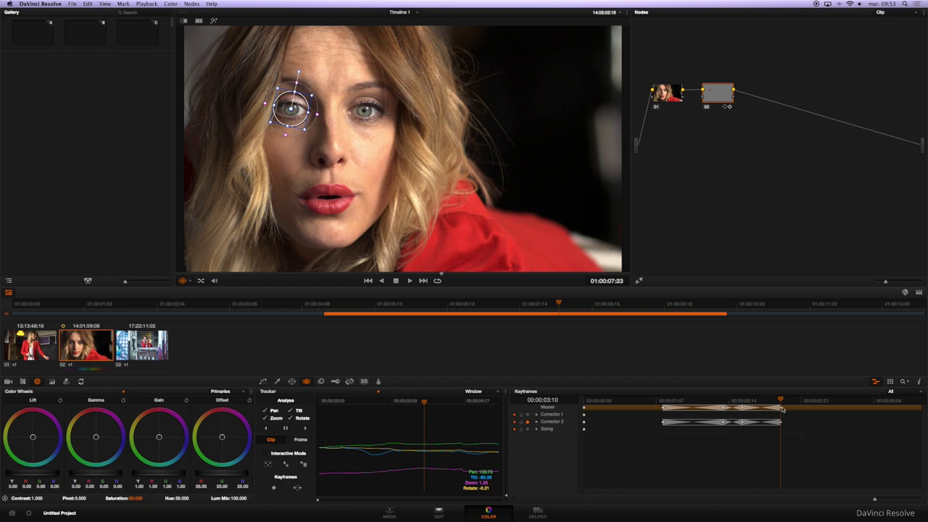
pyautogui.moveTo(781, 401)
pyautogui.mouseDown()
pyautogui.moveTo(870, 401)
pyautogui.moveTo(848, 401)
pyautogui.mouseUp()
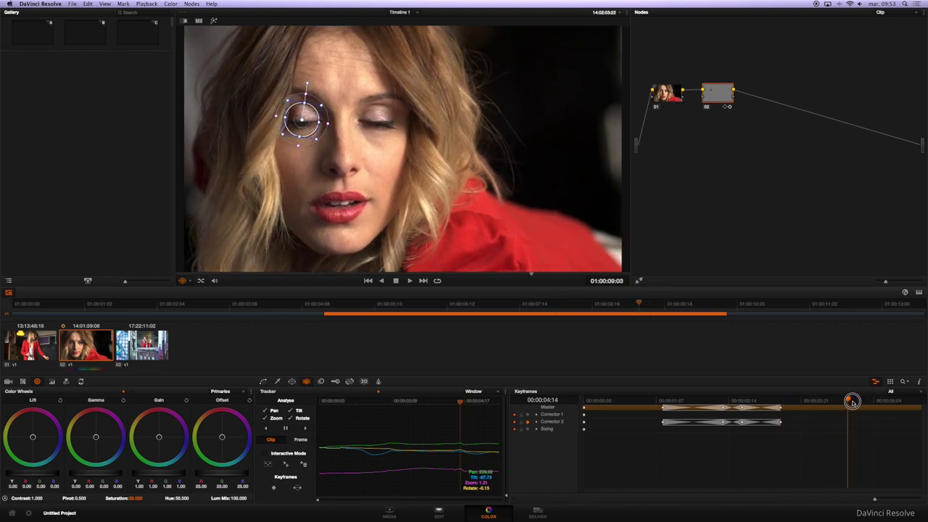
pyautogui.moveTo(301, 122); pyautogui.dragTo(299, 120)
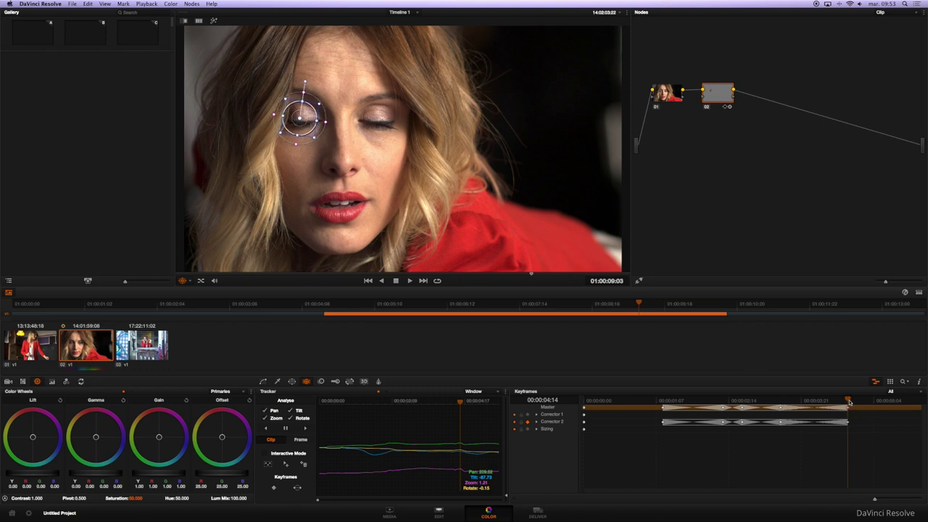
pyautogui.moveTo(848, 401); pyautogui.dragTo(873, 401)
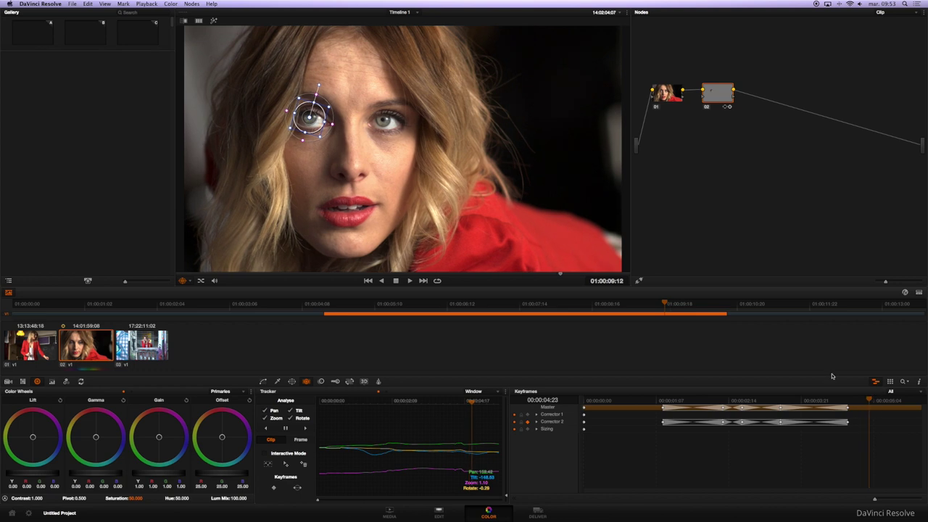
pyautogui.moveTo(330, 107); pyautogui.dragTo(308, 116)
pyautogui.moveTo(870, 400)
pyautogui.mouseDown()
pyautogui.moveTo(918, 403)
pyautogui.moveTo(829, 403)
pyautogui.mouseUp()
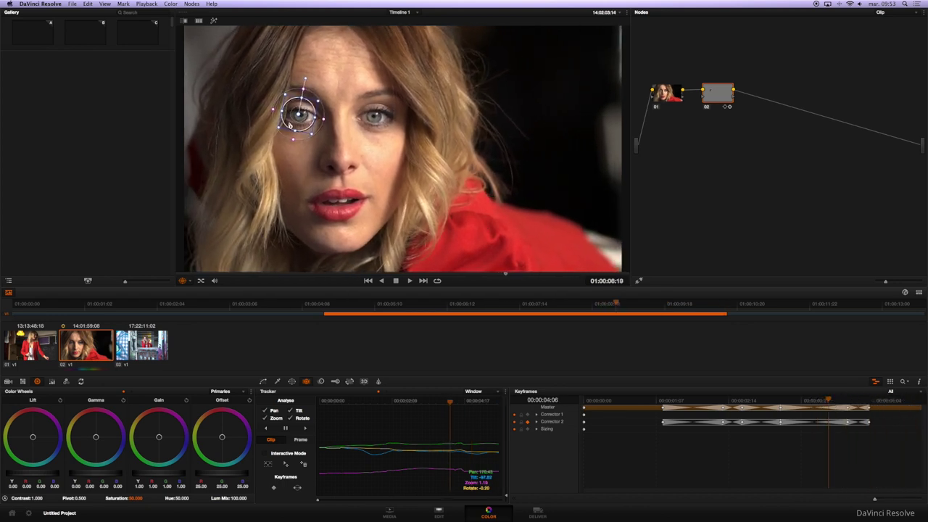
pyautogui.moveTo(299, 115); pyautogui.dragTo(302, 116)
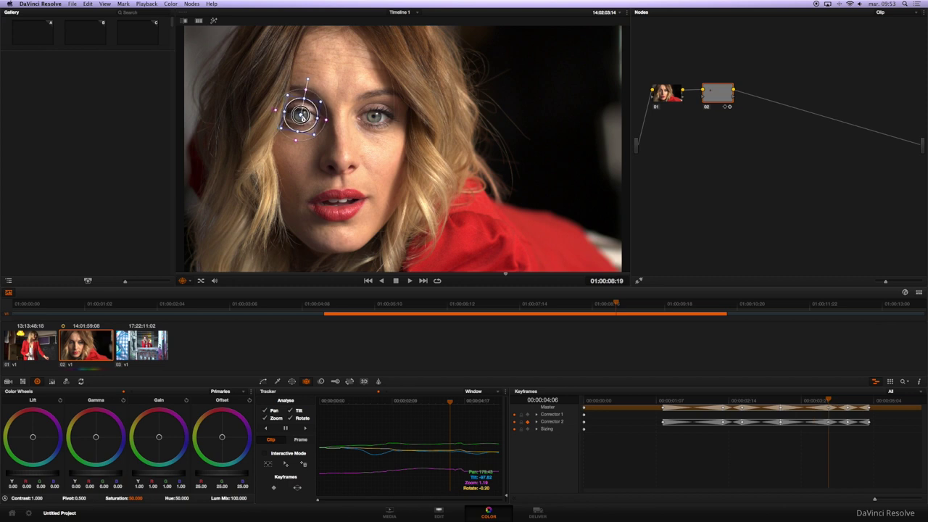
pyautogui.moveTo(829, 401); pyautogui.dragTo(648, 403)
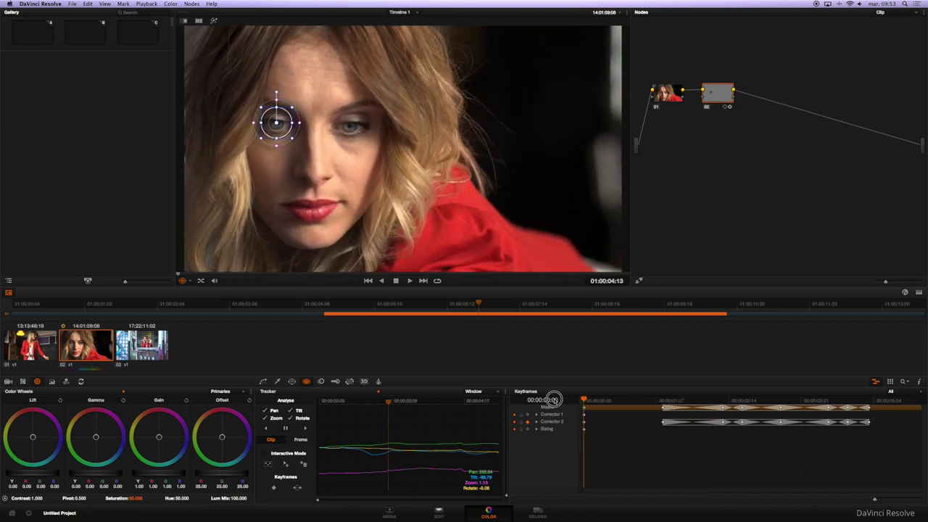
# Add a second circle window, then move and shrink it over the right-hand eye
pyautogui.moveTo(647, 402)
pyautogui.mouseDown()
pyautogui.moveTo(924, 403)
pyautogui.moveTo(562, 406)
pyautogui.mouseUp()
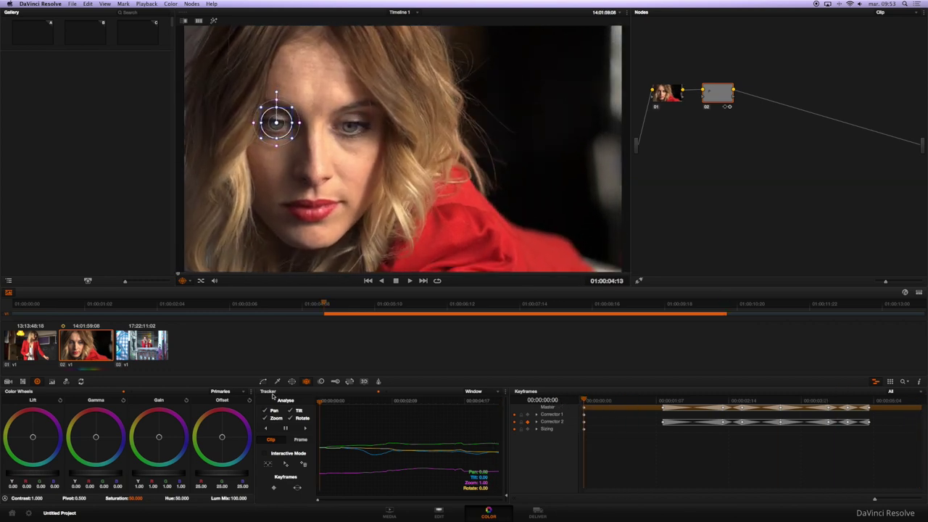
pyautogui.click(294, 383)
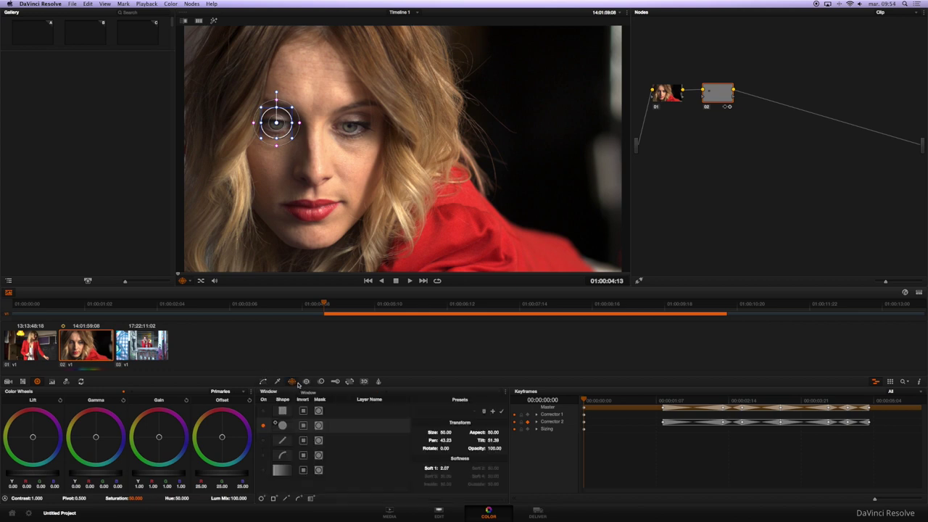
pyautogui.click(262, 499)
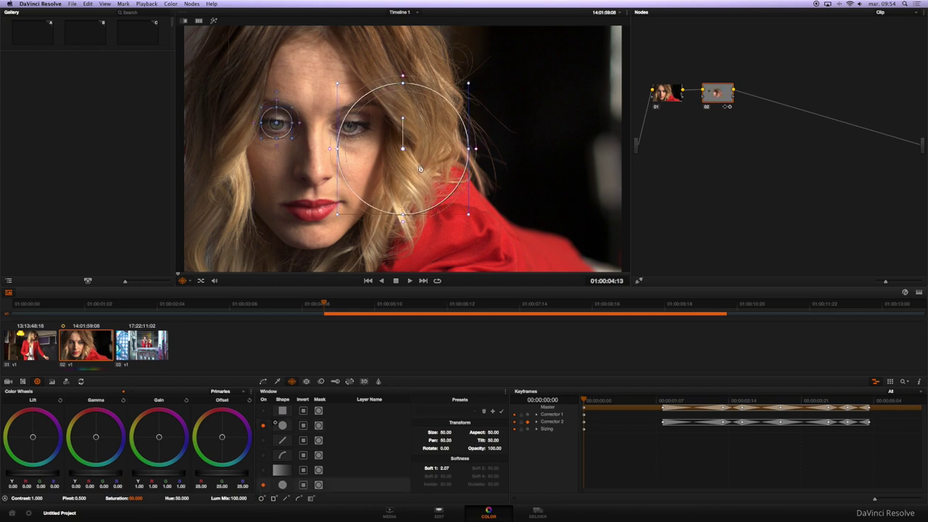
pyautogui.moveTo(378, 147); pyautogui.dragTo(353, 138)
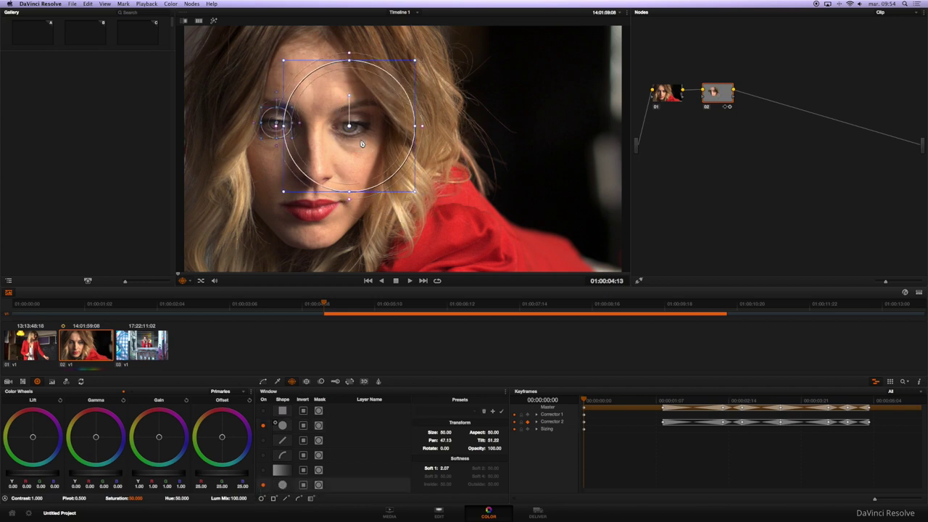
pyautogui.moveTo(412, 190); pyautogui.dragTo(357, 129)
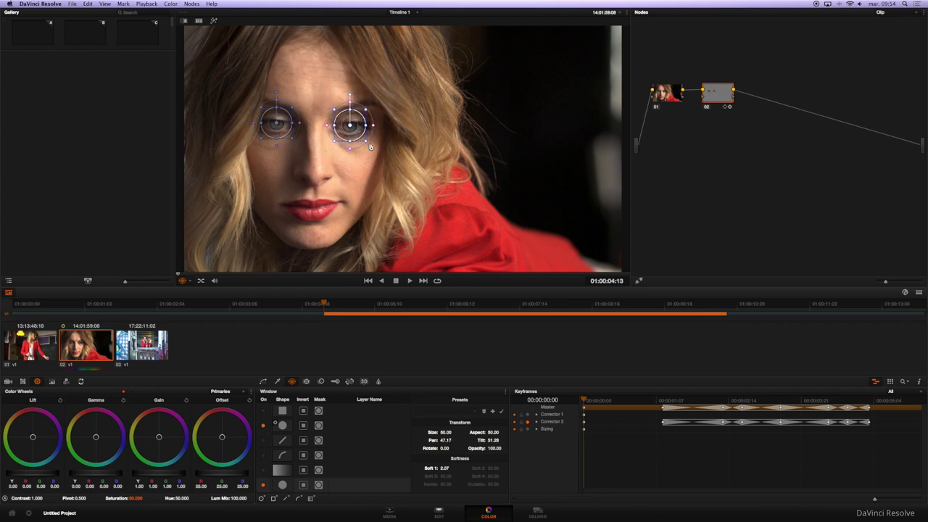
# Track both eye windows forward and briefly inspect Corrector 2's keyframe sub-tracks
pyautogui.click(306, 381)
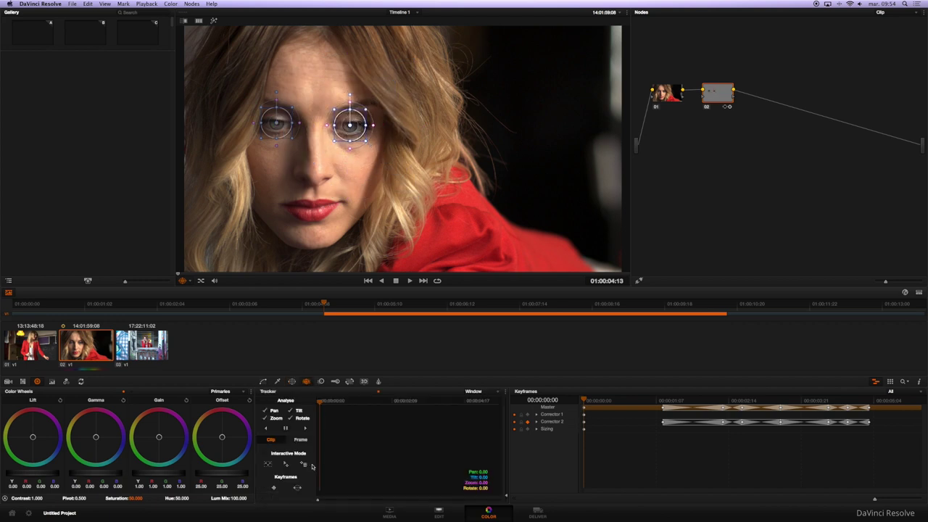
pyautogui.click(305, 428)
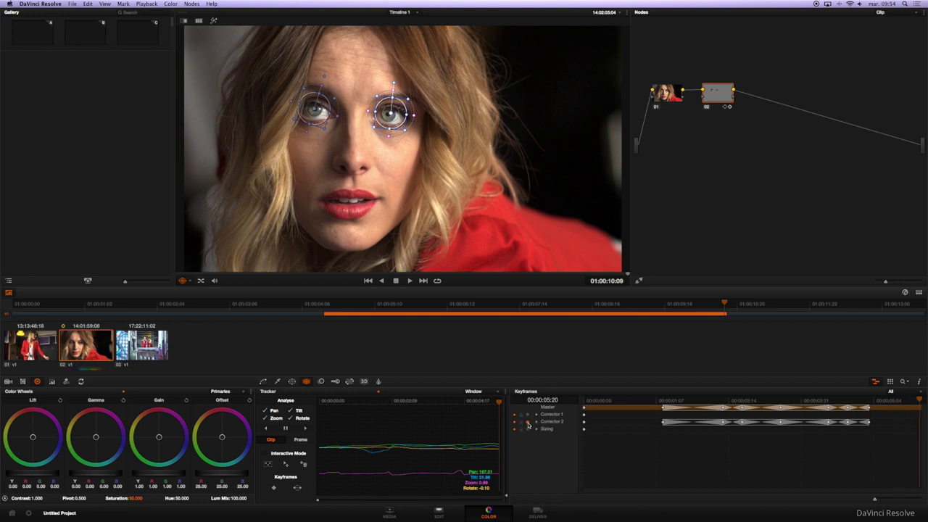
pyautogui.click(536, 421)
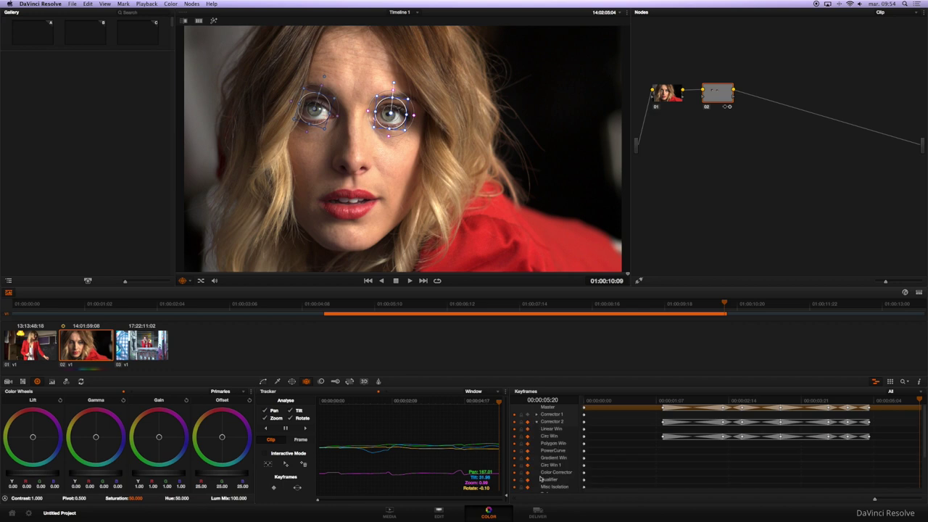
pyautogui.click(536, 422)
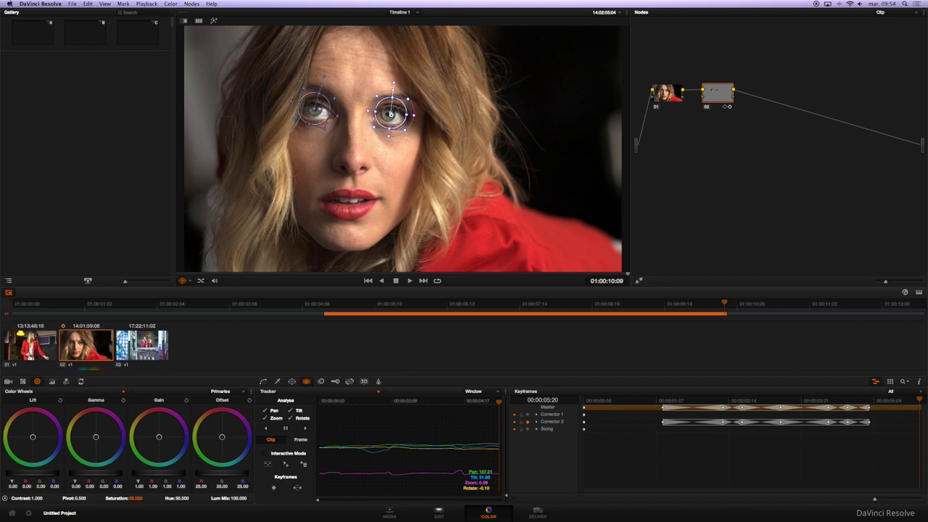
# Keyframe the right-eye circle onto the iris at several frames, scrubbing from about 04:09 back to 02:11
pyautogui.moveTo(392, 114); pyautogui.dragTo(391, 115)
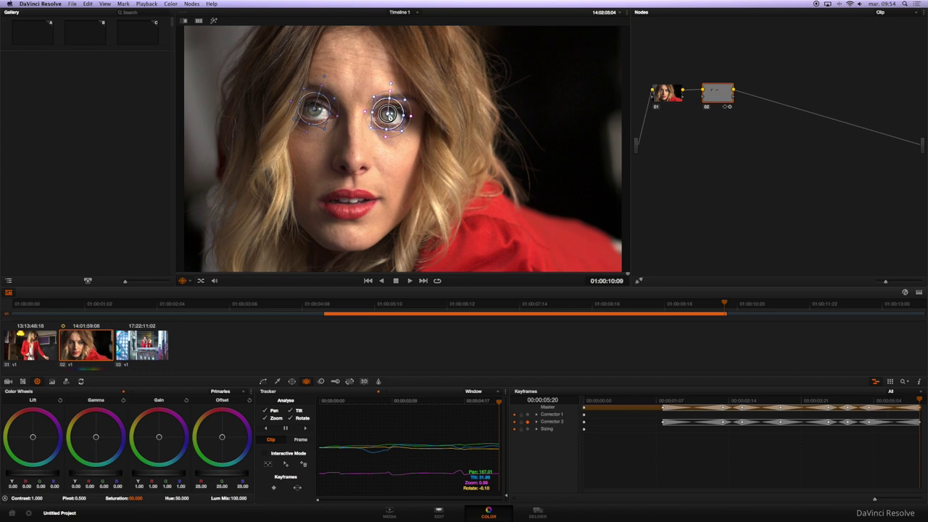
pyautogui.moveTo(920, 400); pyautogui.dragTo(853, 401)
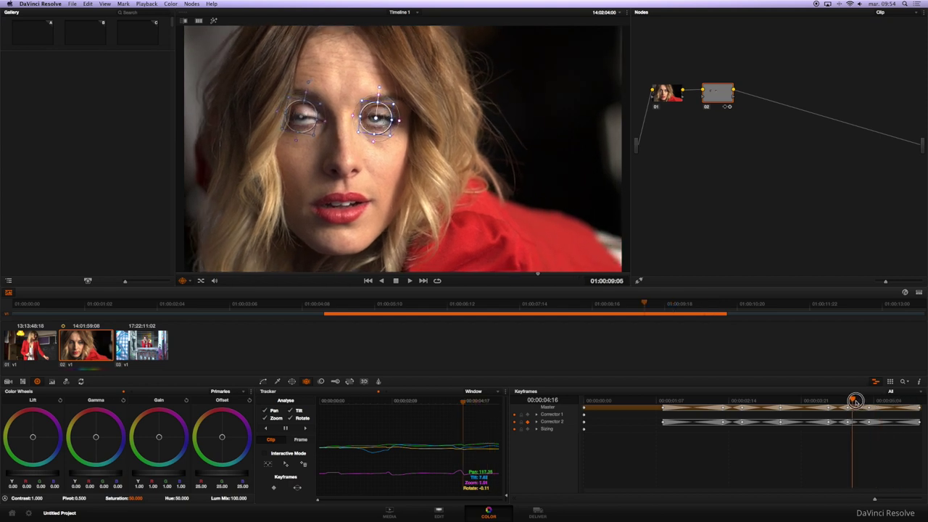
pyautogui.moveTo(379, 129); pyautogui.dragTo(376, 118)
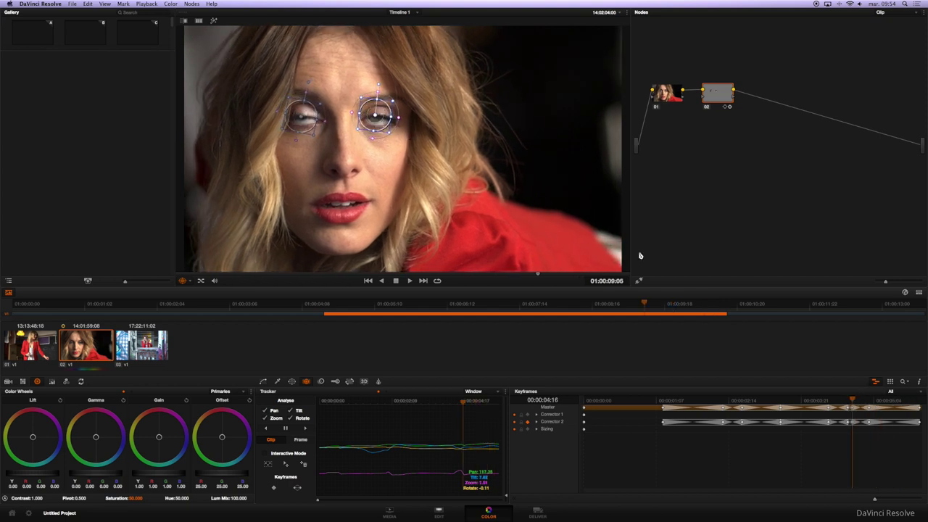
pyautogui.moveTo(857, 403); pyautogui.dragTo(874, 401)
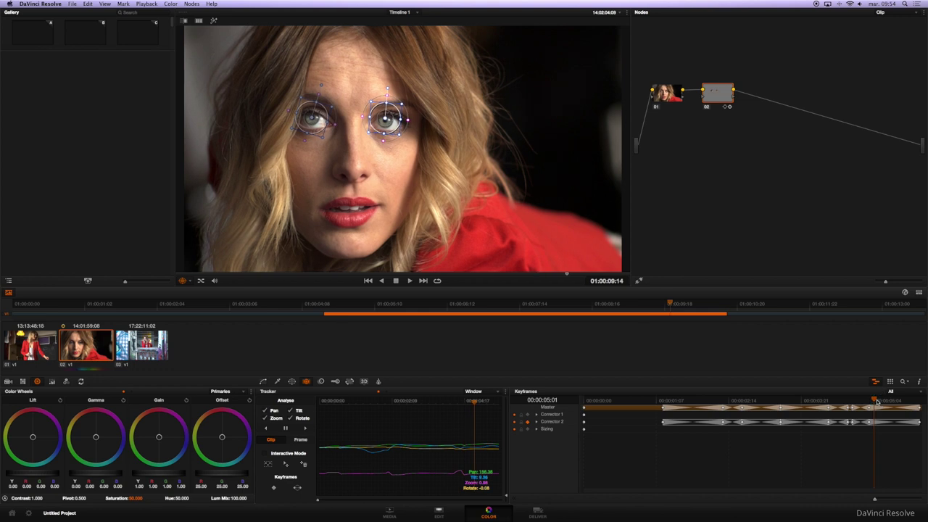
pyautogui.moveTo(389, 124); pyautogui.dragTo(388, 120)
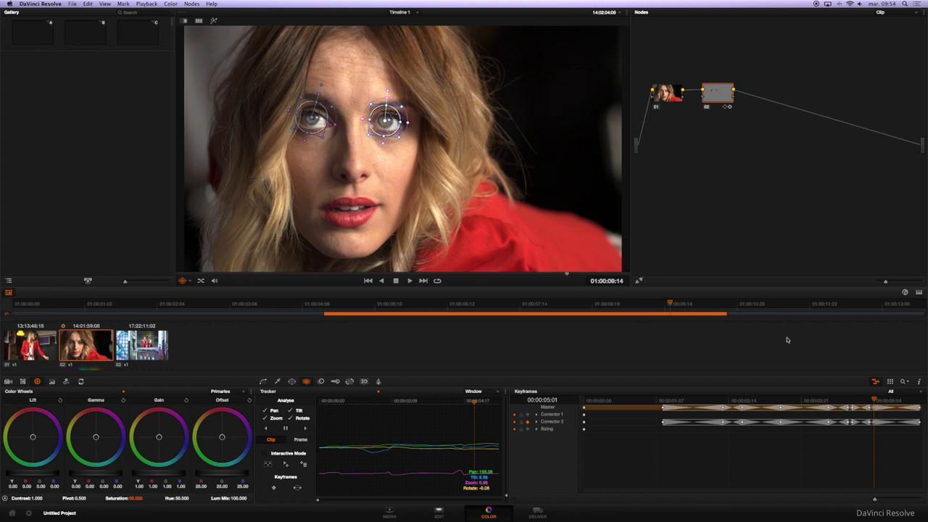
pyautogui.moveTo(874, 401); pyautogui.dragTo(839, 401)
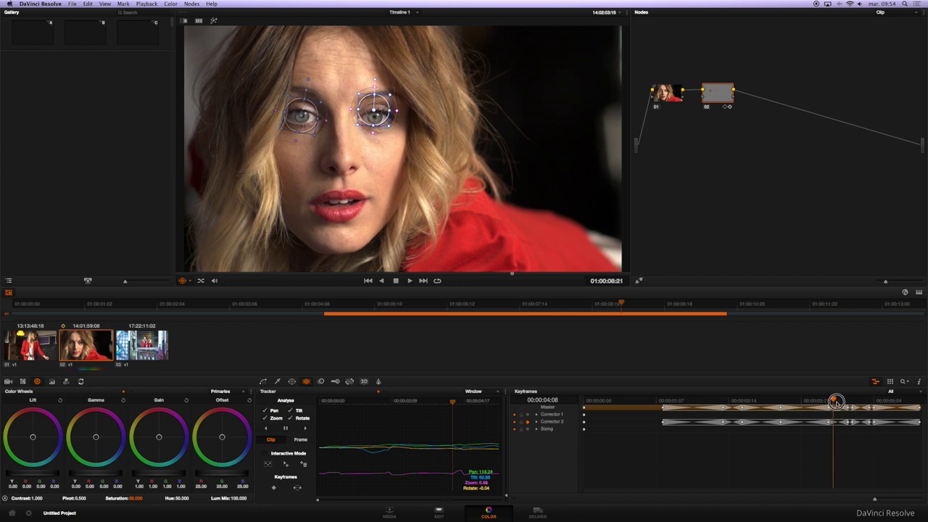
pyautogui.moveTo(376, 114); pyautogui.dragTo(375, 118)
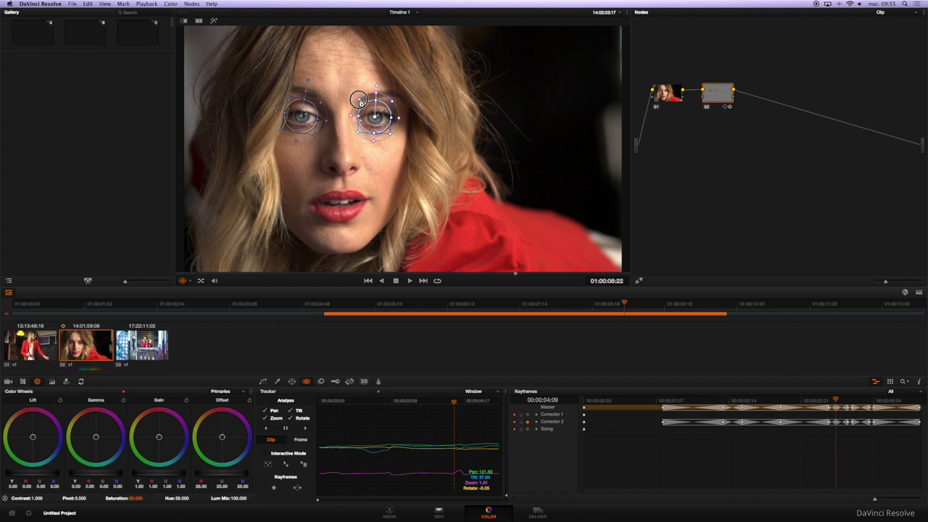
pyautogui.moveTo(377, 116); pyautogui.dragTo(377, 118)
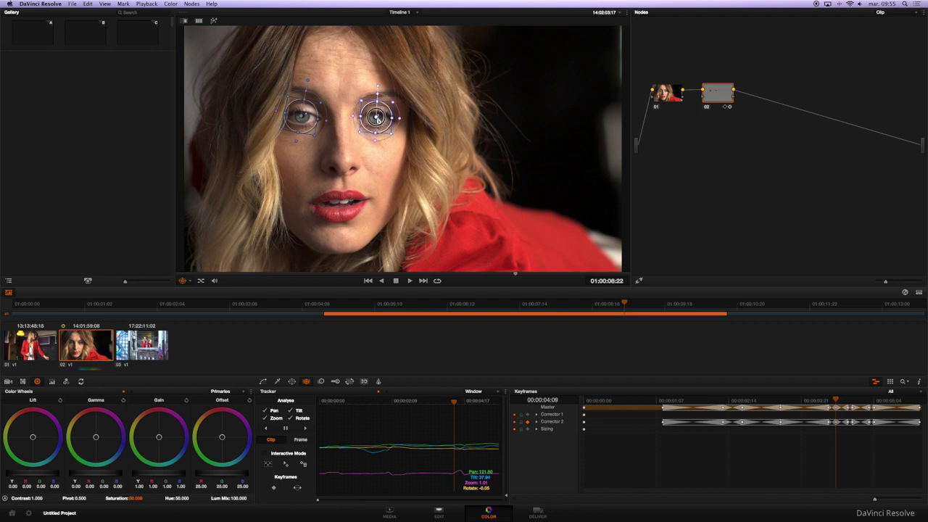
pyautogui.moveTo(837, 404); pyautogui.dragTo(789, 401)
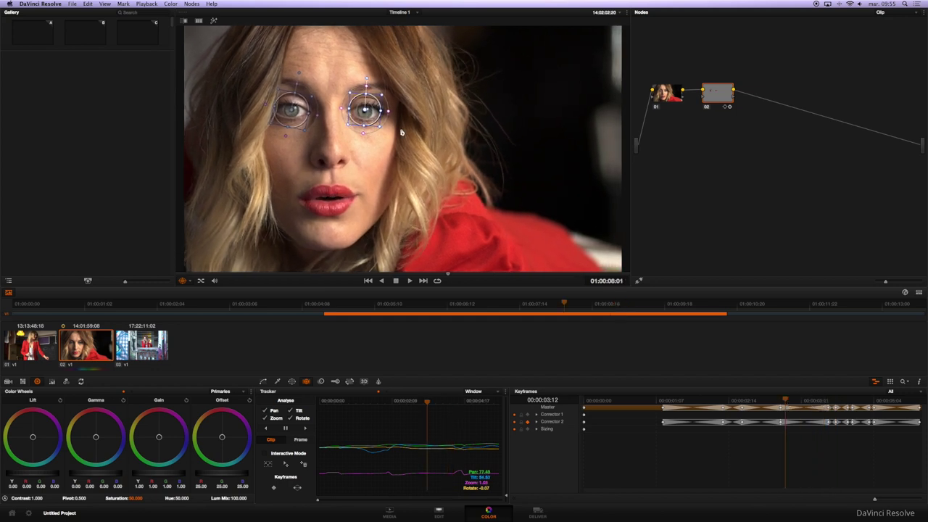
pyautogui.moveTo(366, 110); pyautogui.dragTo(365, 112)
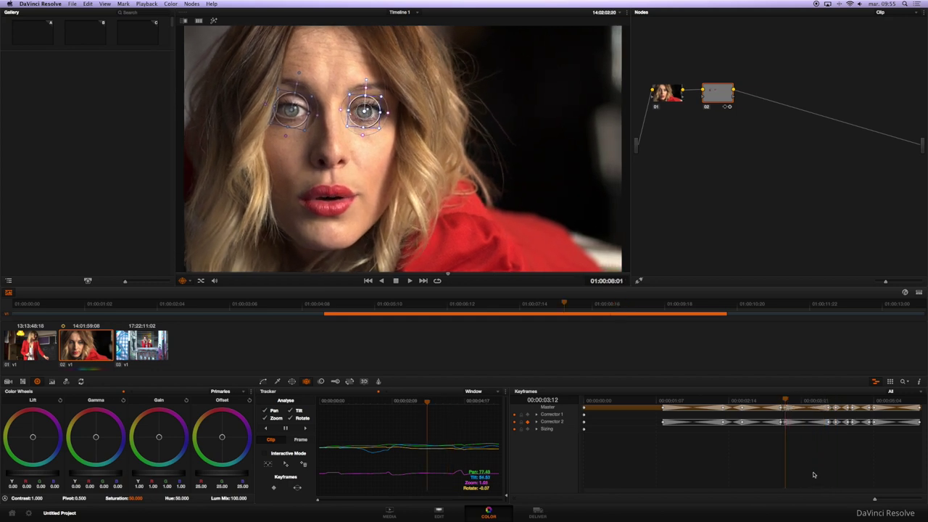
pyautogui.moveTo(786, 400)
pyautogui.mouseDown()
pyautogui.moveTo(711, 397)
pyautogui.moveTo(726, 400)
pyautogui.mouseUp()
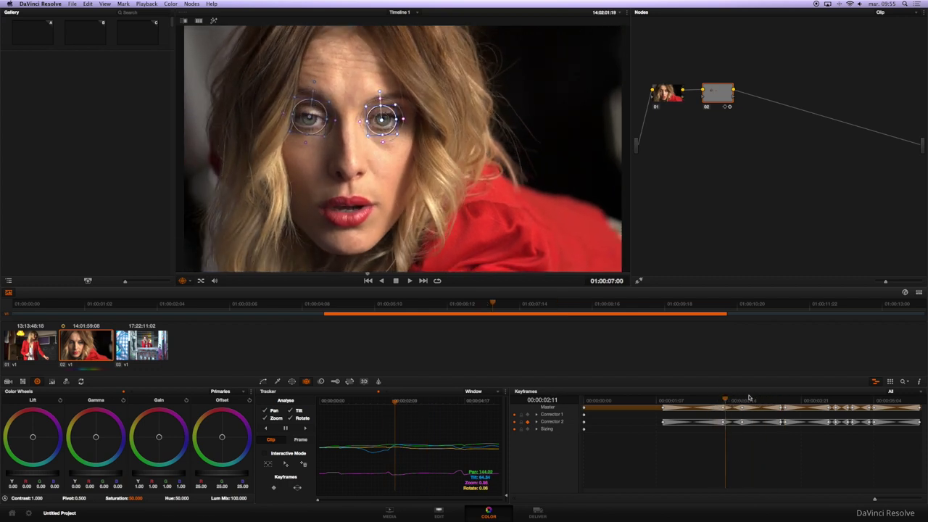
# Re-centre the right-eye window on the iris at earlier frames, then scrub from the start to verify
pyautogui.moveTo(383, 127); pyautogui.dragTo(390, 125)
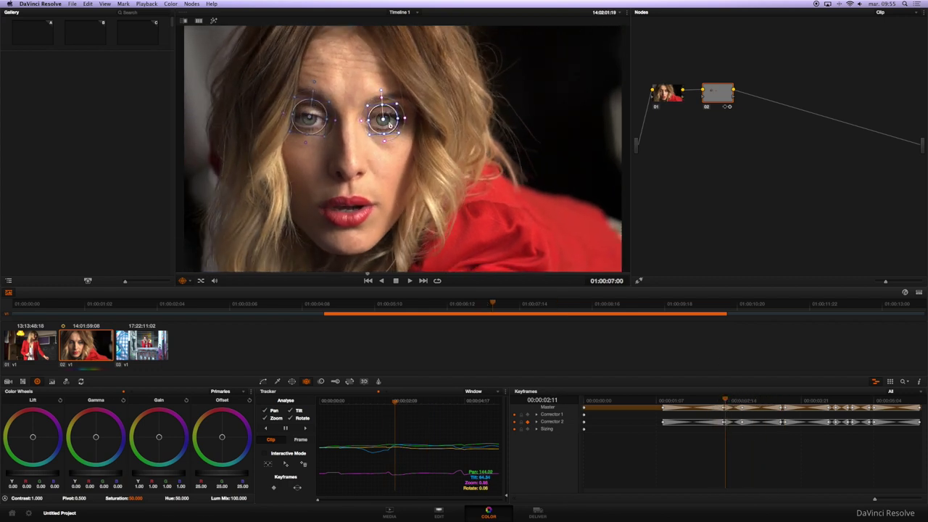
pyautogui.moveTo(723, 398)
pyautogui.mouseDown()
pyautogui.moveTo(711, 398)
pyautogui.moveTo(720, 399)
pyautogui.mouseUp()
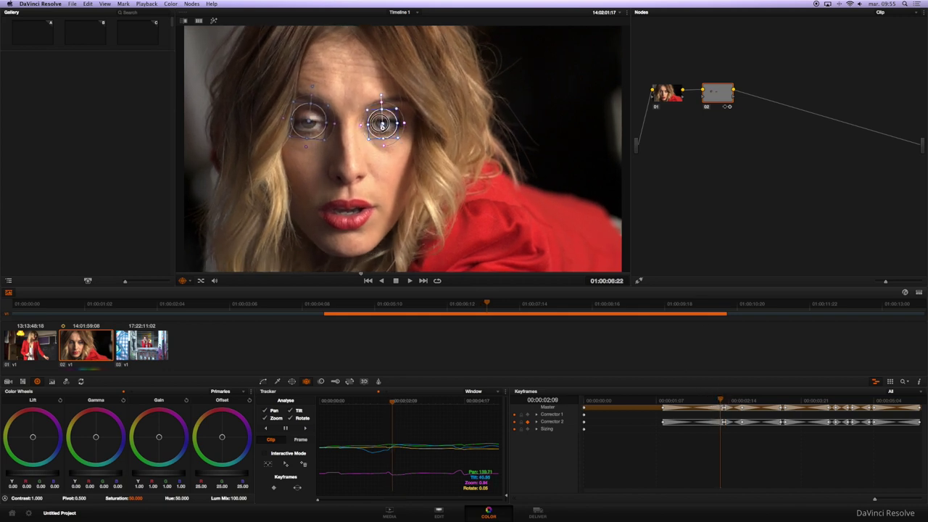
pyautogui.moveTo(382, 124); pyautogui.dragTo(384, 123)
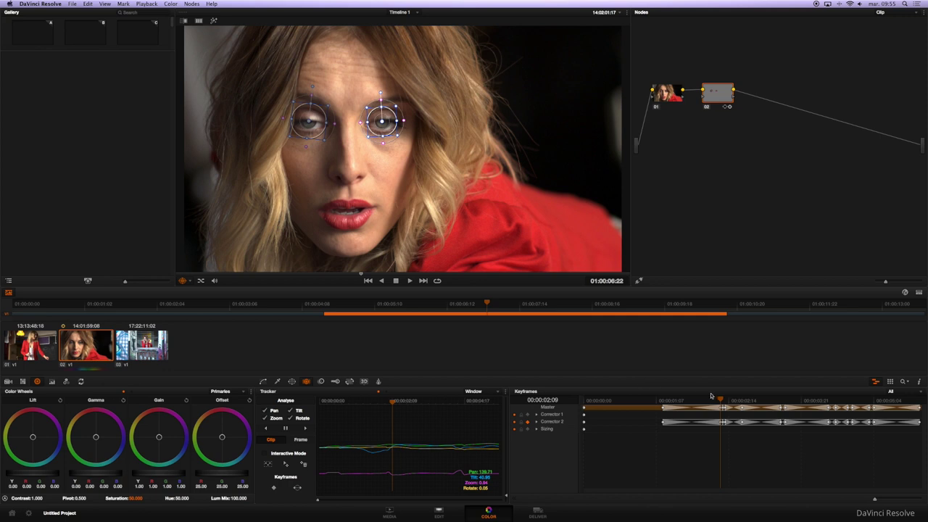
pyautogui.moveTo(720, 400); pyautogui.dragTo(716, 399)
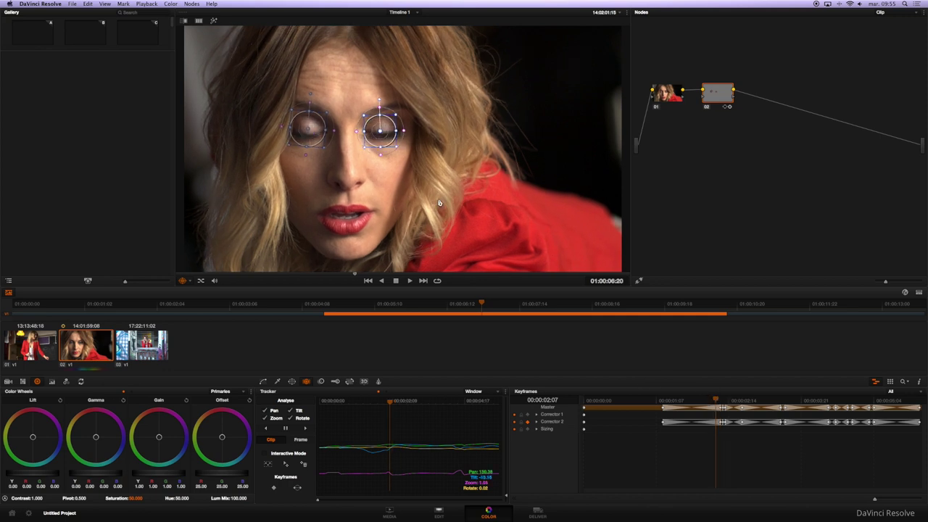
pyautogui.moveTo(380, 131); pyautogui.dragTo(380, 128)
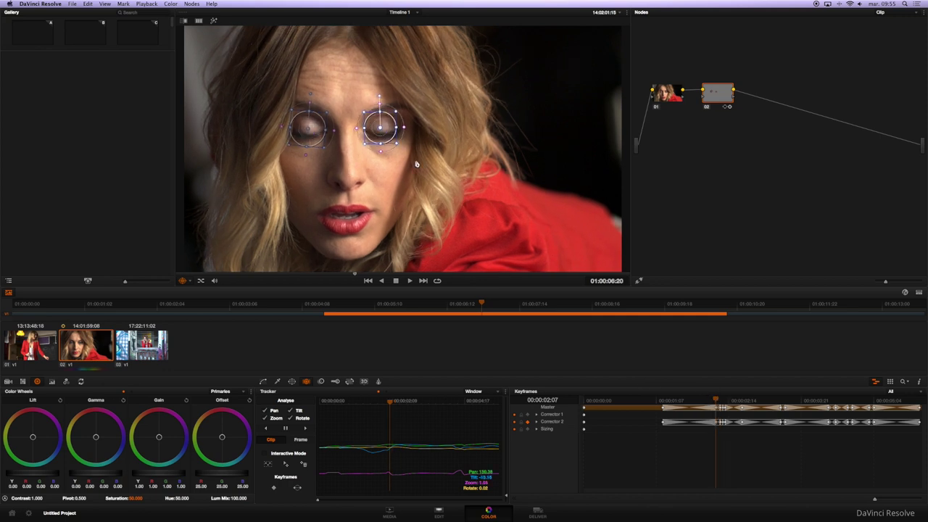
pyautogui.moveTo(716, 399); pyautogui.dragTo(703, 399)
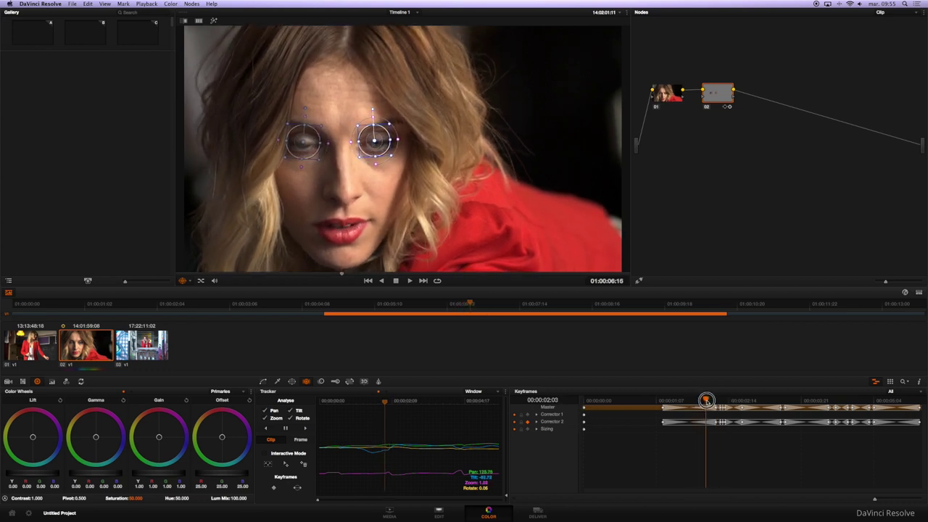
pyautogui.moveTo(703, 400); pyautogui.dragTo(706, 400)
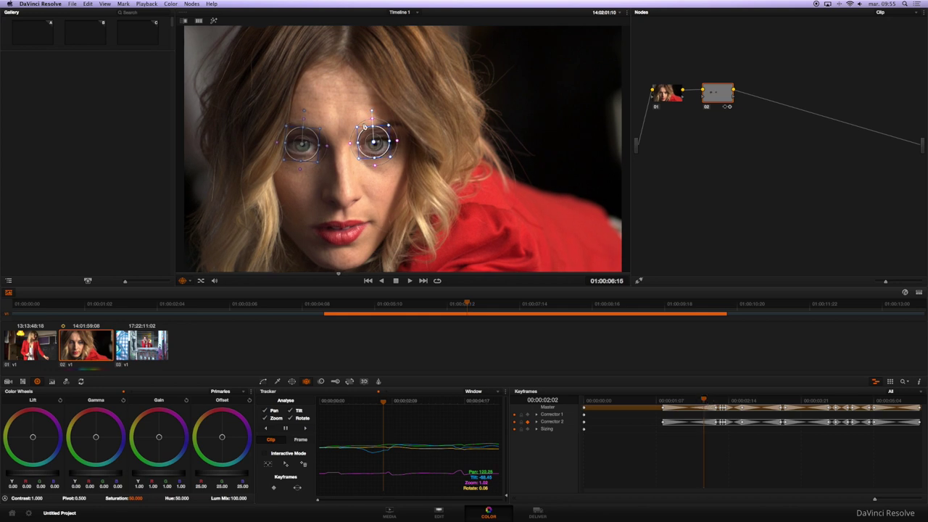
pyautogui.moveTo(375, 148); pyautogui.dragTo(377, 145)
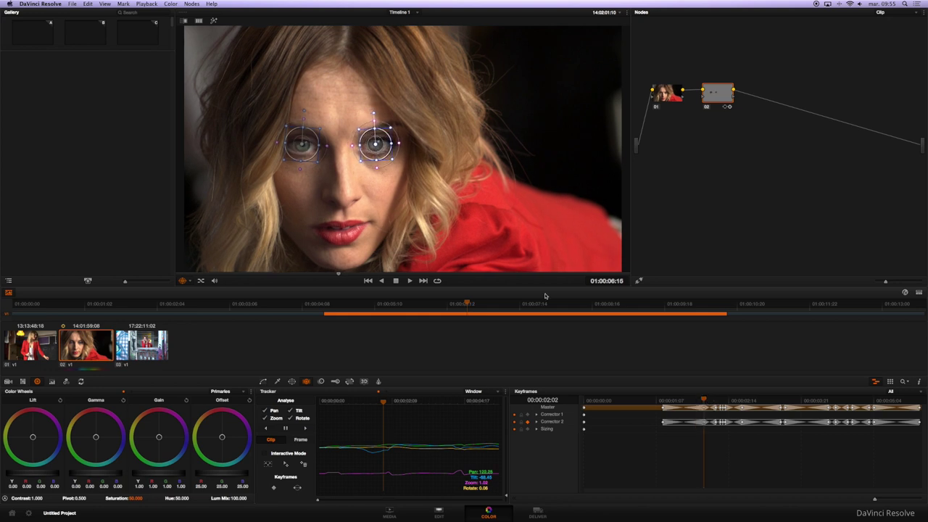
pyautogui.moveTo(704, 401); pyautogui.dragTo(584, 401)
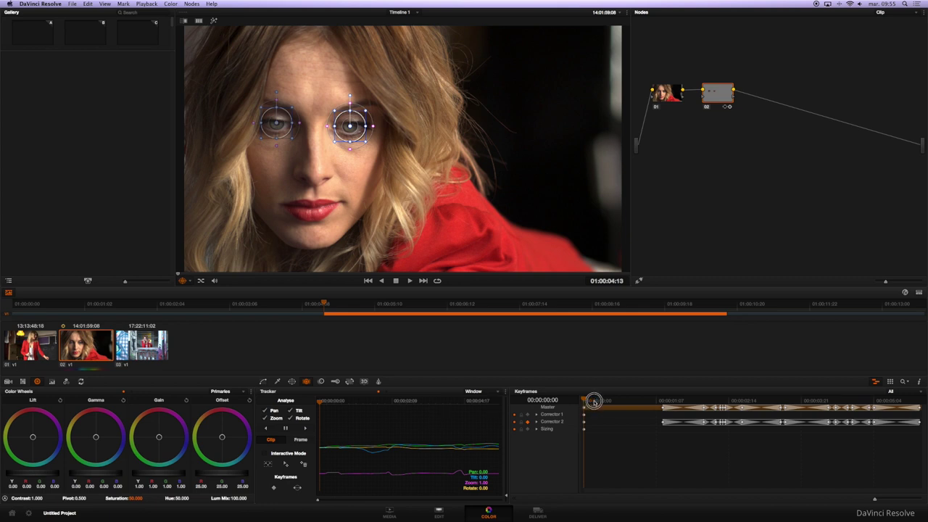
pyautogui.moveTo(585, 401)
pyautogui.mouseDown()
pyautogui.moveTo(815, 398)
pyautogui.moveTo(642, 397)
pyautogui.mouseUp()
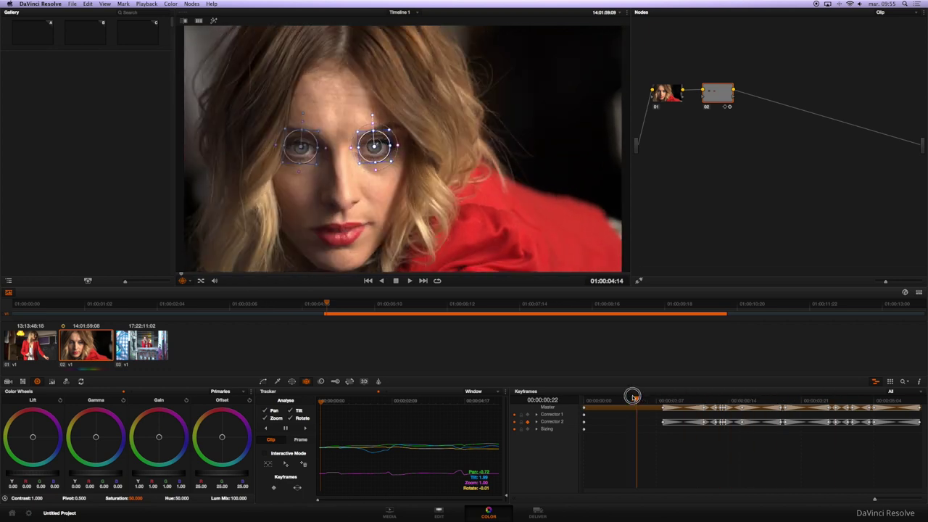
# Sample the iris colour with the HSL qualifier and enable Highlight to preview the eye matte
pyautogui.click(277, 382)
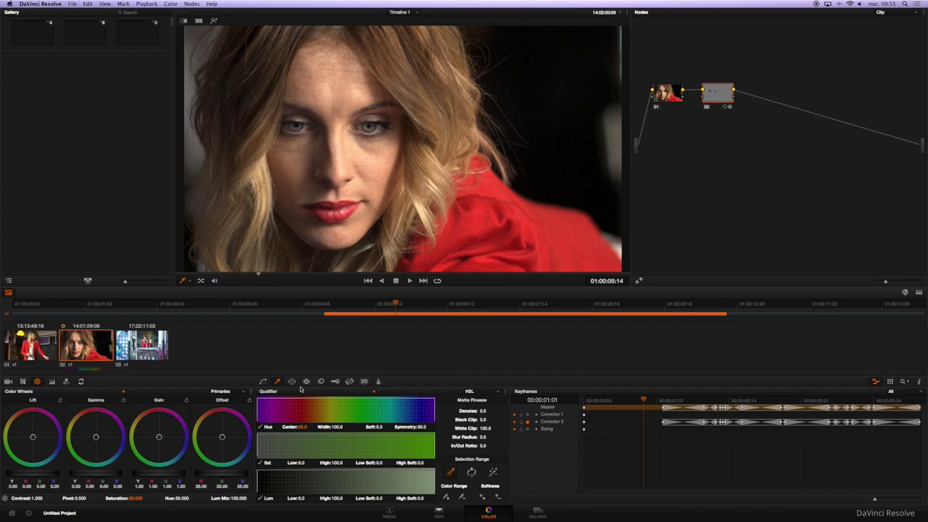
pyautogui.scroll(2, 449, 127)
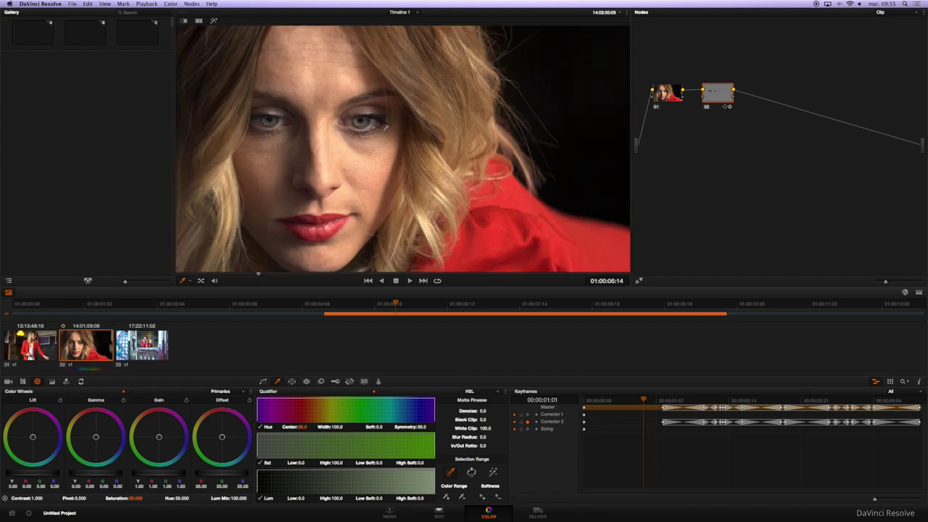
pyautogui.click(360, 122)
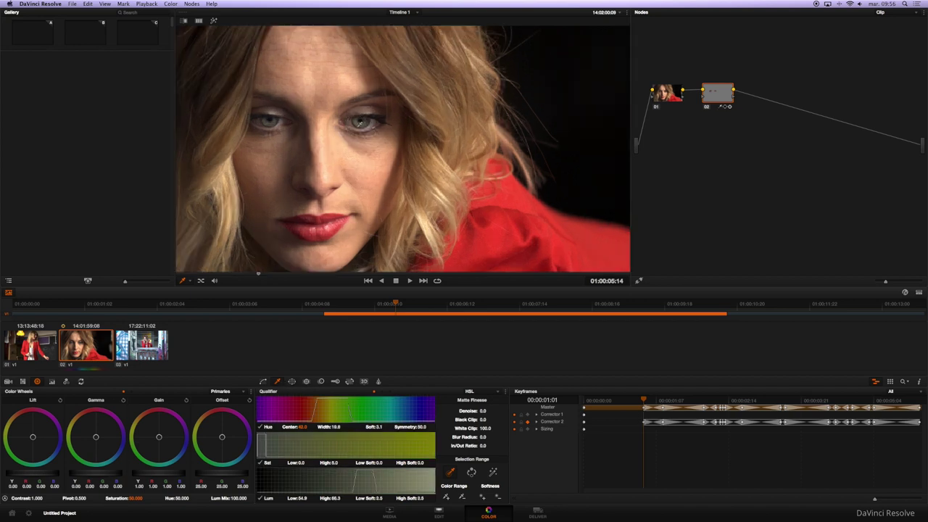
pyautogui.click(492, 473)
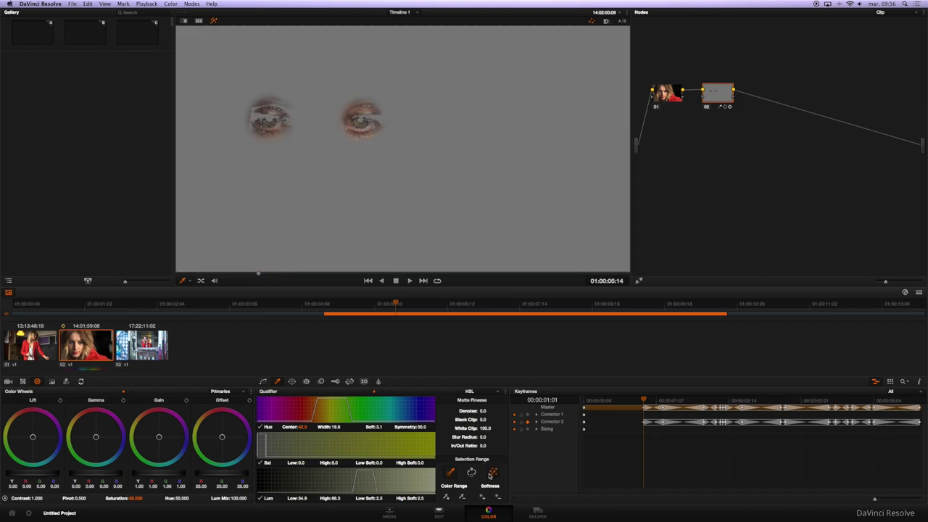
# Refine the qualifier's hue centre to 52.5 and width to 24.4, adjust softness, and lower Lum High to 61.8
pyautogui.moveTo(302, 426)
pyautogui.mouseDown()
pyautogui.moveTo(318, 427)
pyautogui.moveTo(305, 427)
pyautogui.mouseUp()
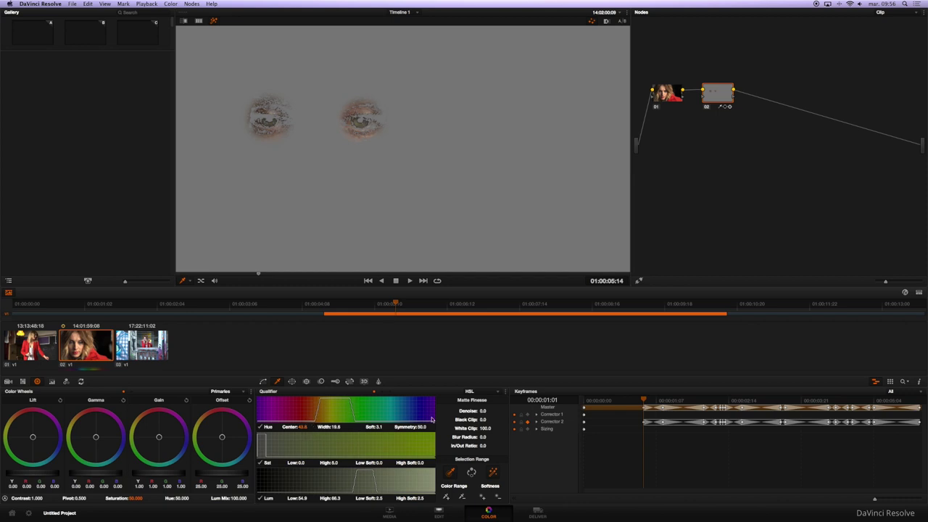
pyautogui.moveTo(379, 427); pyautogui.dragTo(375, 427)
pyautogui.moveTo(332, 427); pyautogui.dragTo(348, 427)
pyautogui.moveTo(316, 499); pyautogui.dragTo(312, 499)
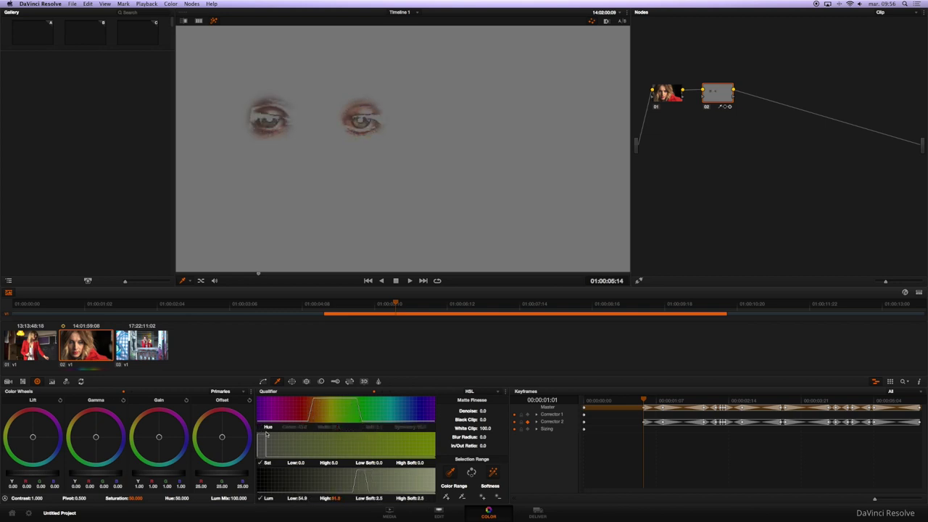
pyautogui.moveTo(304, 427); pyautogui.dragTo(329, 429)
# Set Matte Finesse Denoise to 2.0 and Blur Radius to 2.2, easing the hue softness up
pyautogui.moveTo(506, 411); pyautogui.dragTo(484, 411)
pyautogui.moveTo(303, 427); pyautogui.dragTo(340, 427)
pyautogui.moveTo(377, 427); pyautogui.dragTo(398, 427)
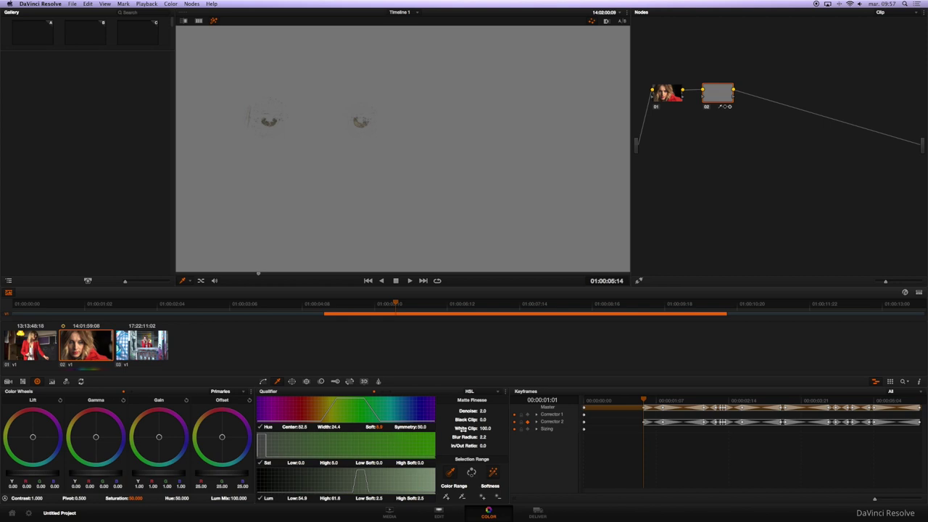
# Turn off Highlight and lift the eyes' Gain toward blue, to Y 1.19 and B 1.37
pyautogui.hotkey('shift', 'h')
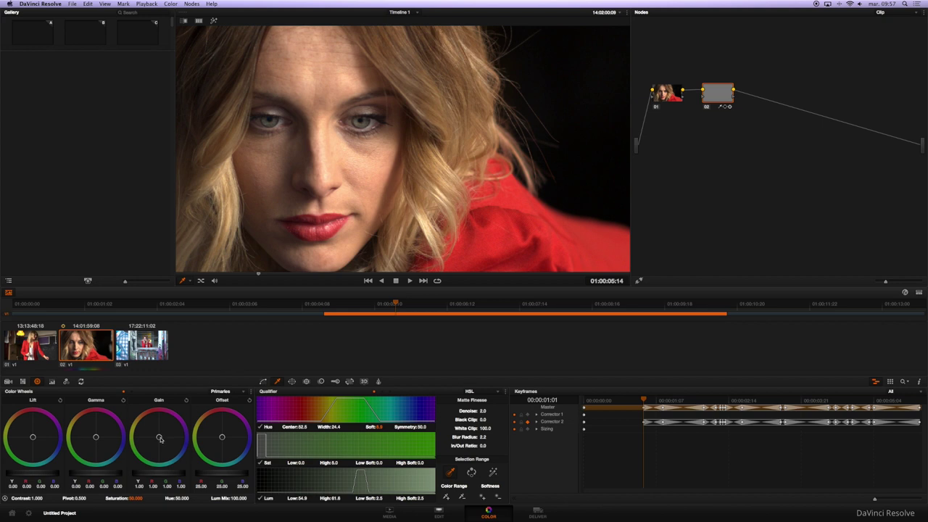
pyautogui.moveTo(159, 439); pyautogui.dragTo(182, 454)
pyautogui.moveTo(162, 474); pyautogui.dragTo(216, 481)
# Play back the clip and ease the eye Gain master back to about Y 1.11
pyautogui.click(410, 282)
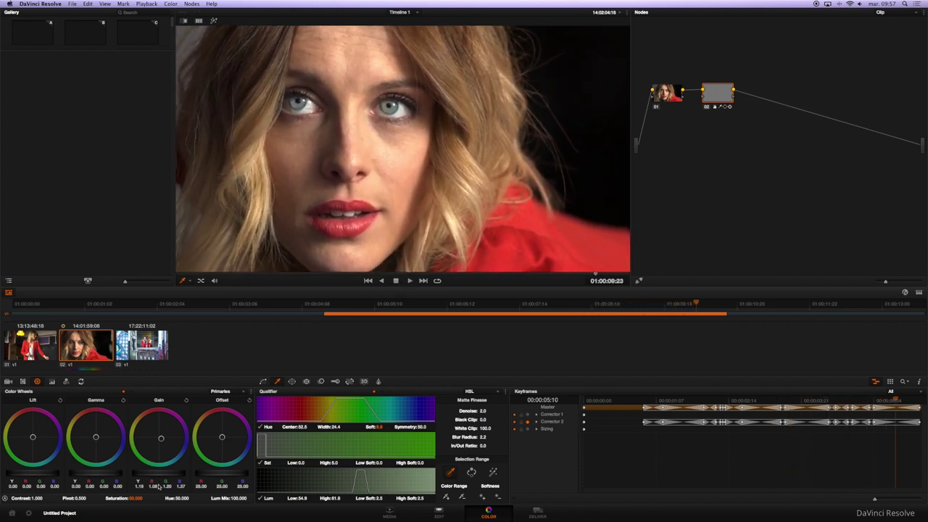
pyautogui.moveTo(165, 474); pyautogui.dragTo(139, 476)
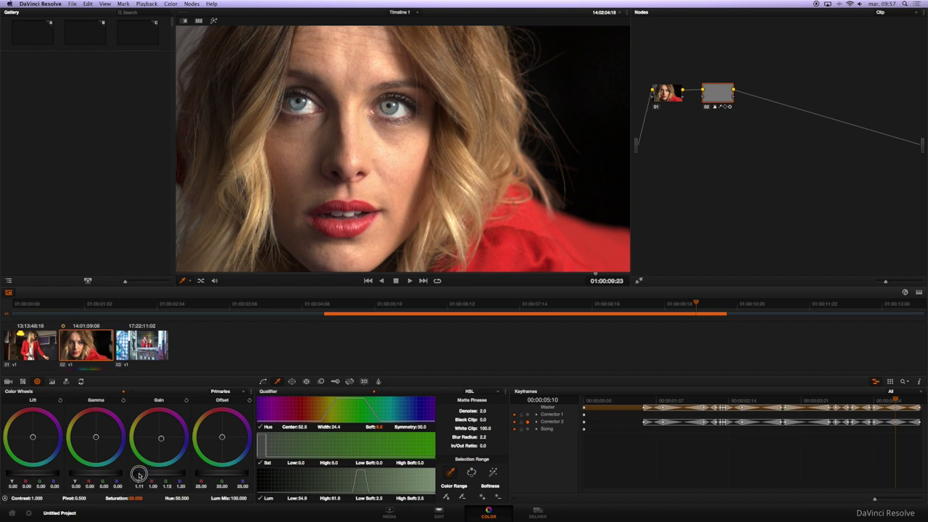